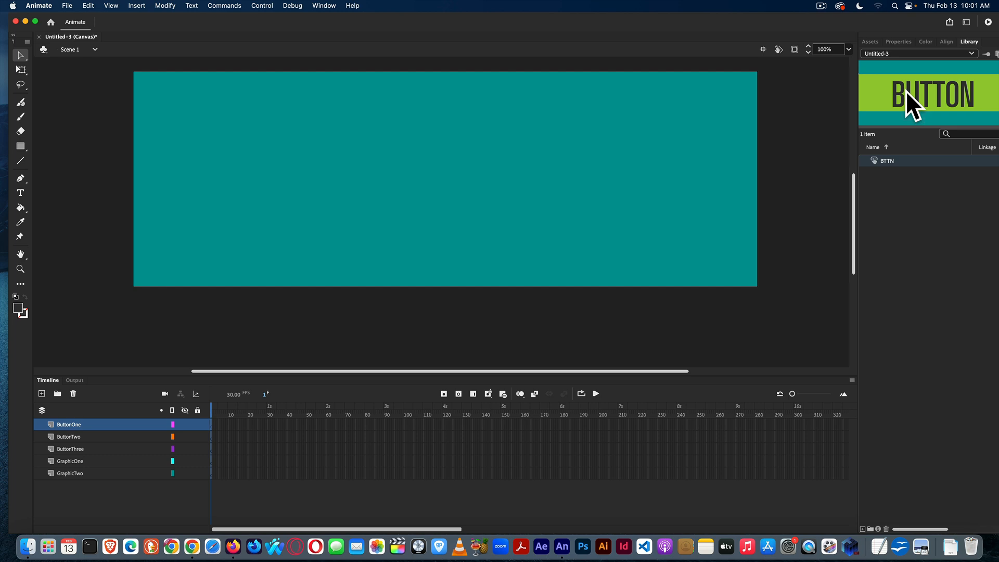
Examine the Up, Over, Down and Hit frames of the BTTN button symbol and return to Scene 1
double_click(907, 91)
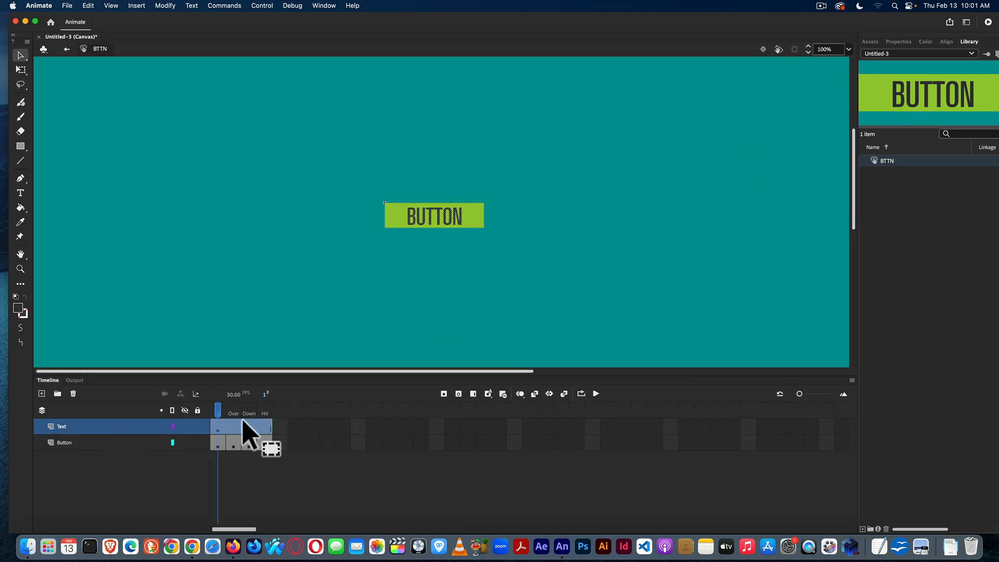
left_click(230, 441)
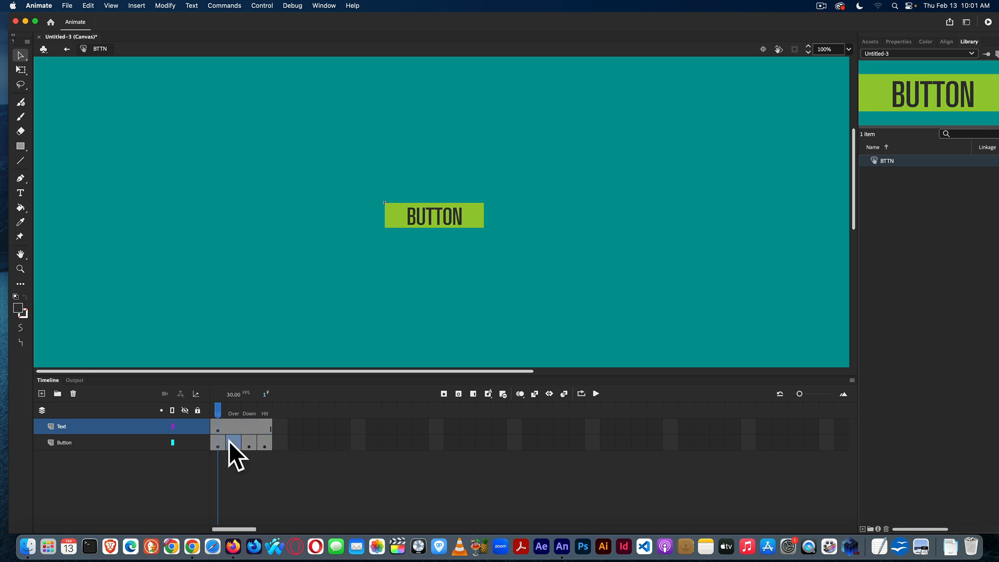
left_click(246, 439)
left_click(263, 438)
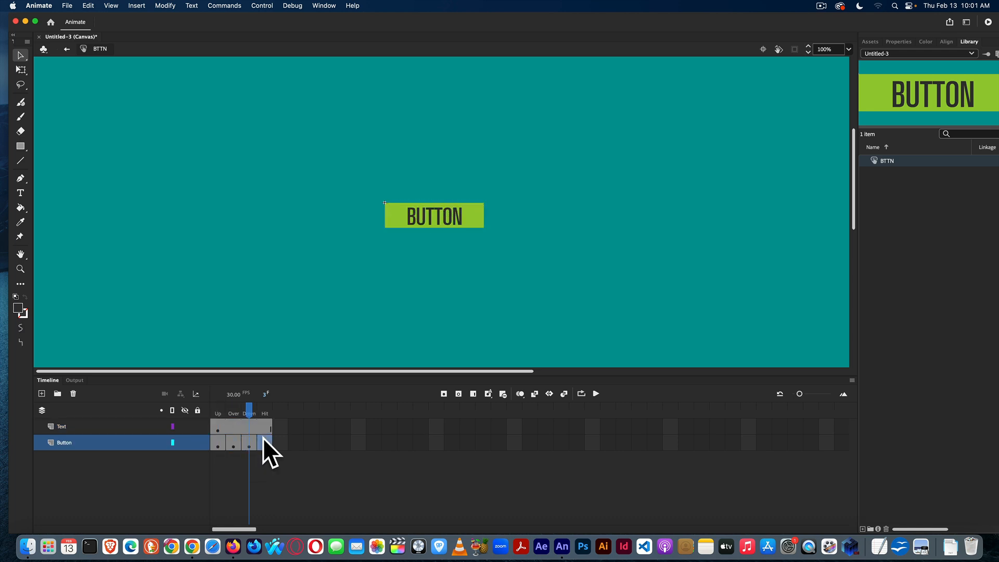
left_click(233, 442)
left_click(218, 442)
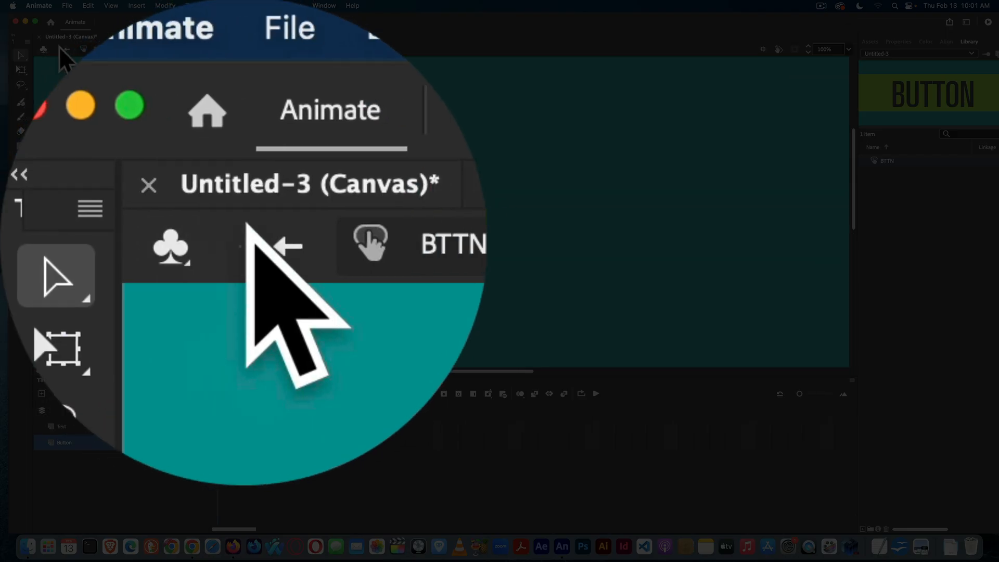
left_click(64, 48)
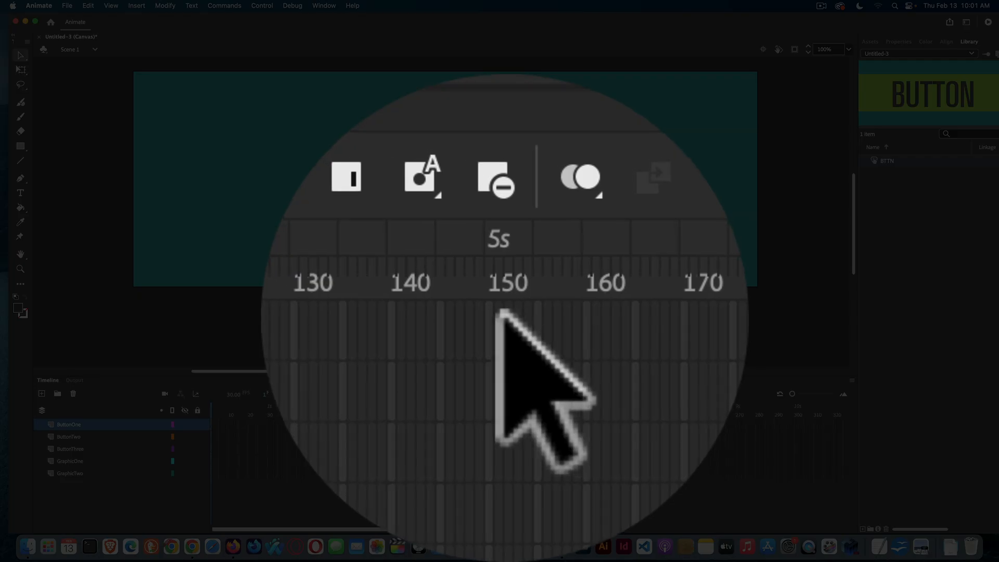
Extend all five layers, from ButtonOne to GraphicTwo, by inserting frames up to frame 152
left_click(501, 423)
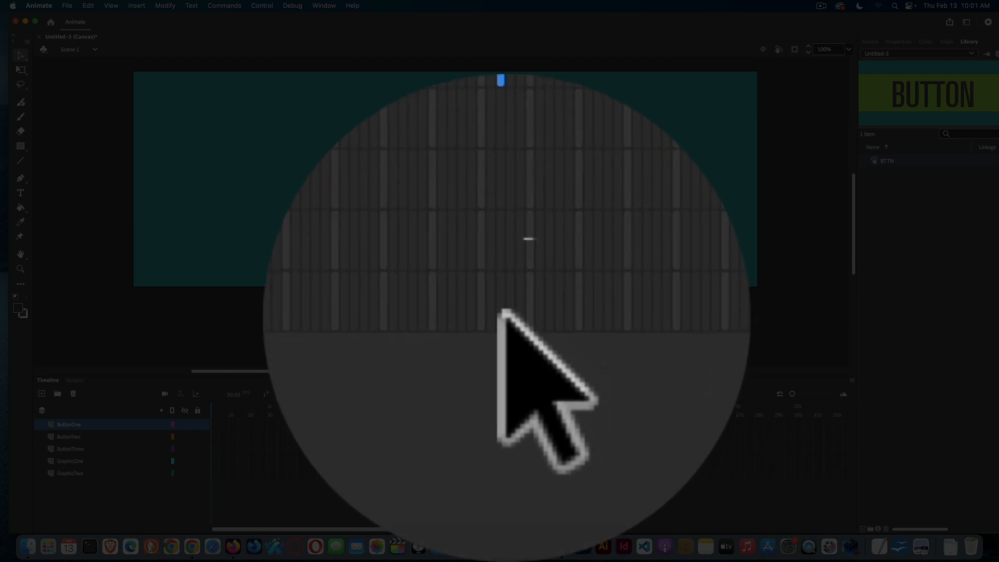
left_click(503, 474)
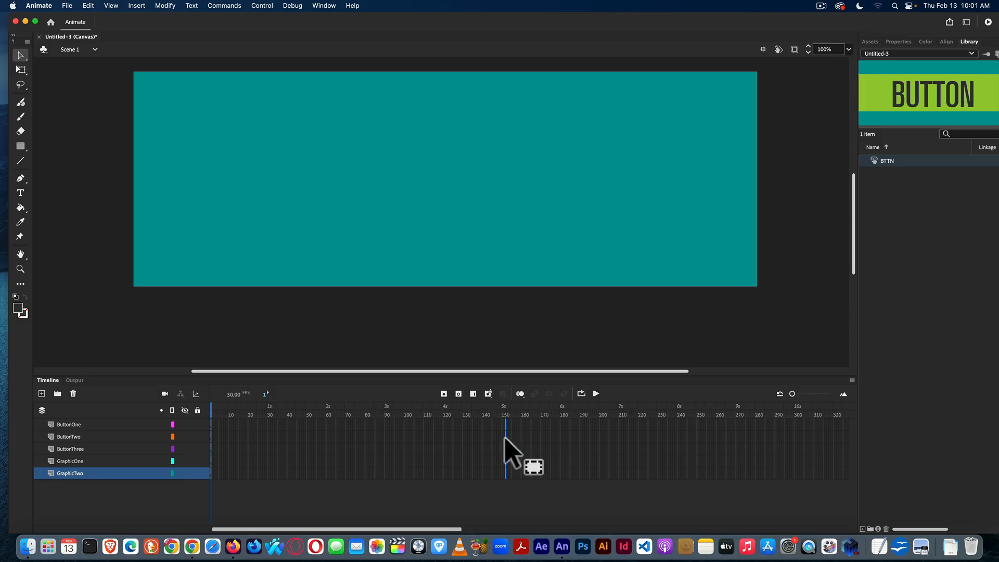
right_click(506, 438)
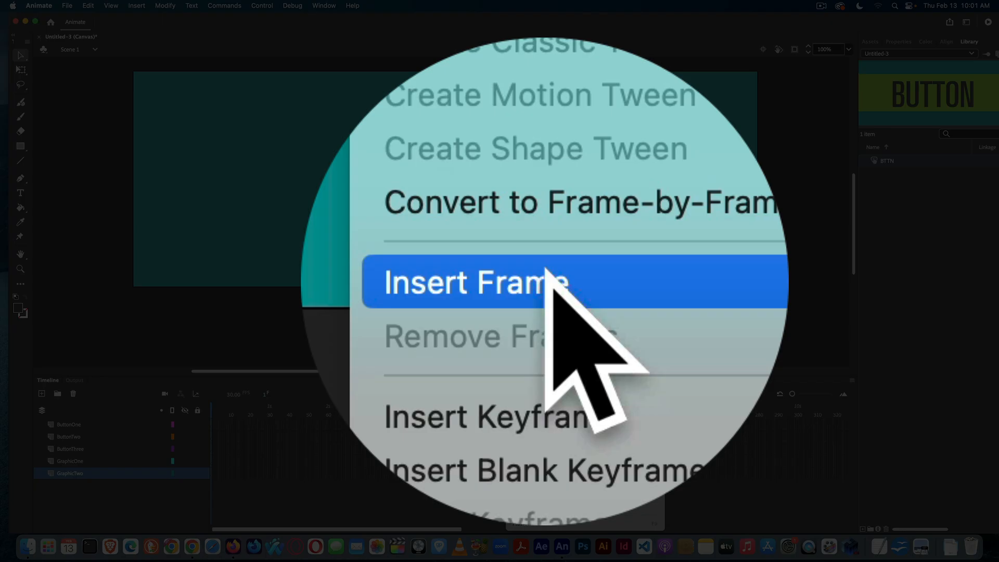
left_click(551, 282)
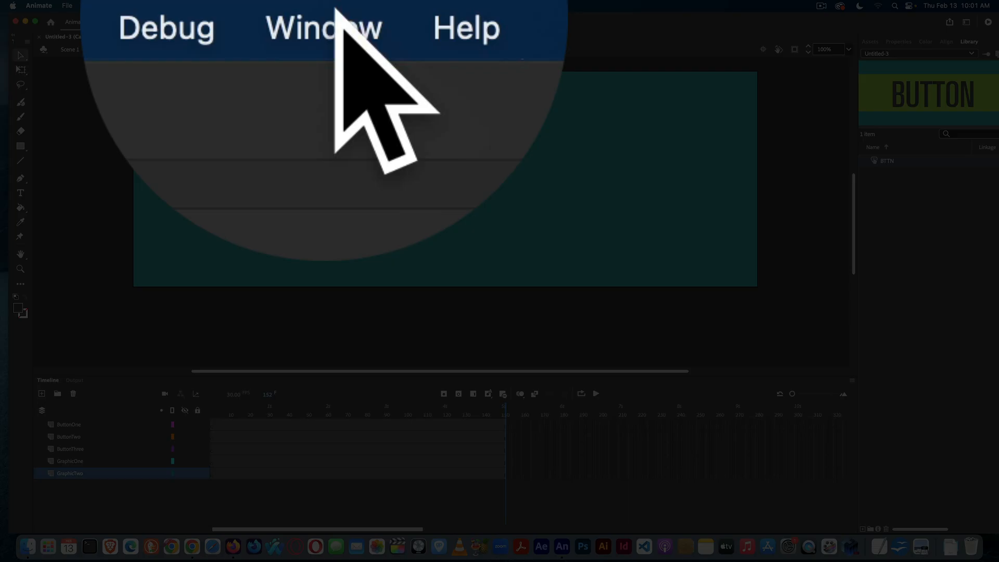
Open the Actions script editor and reposition it slightly over the stage
left_click(324, 5)
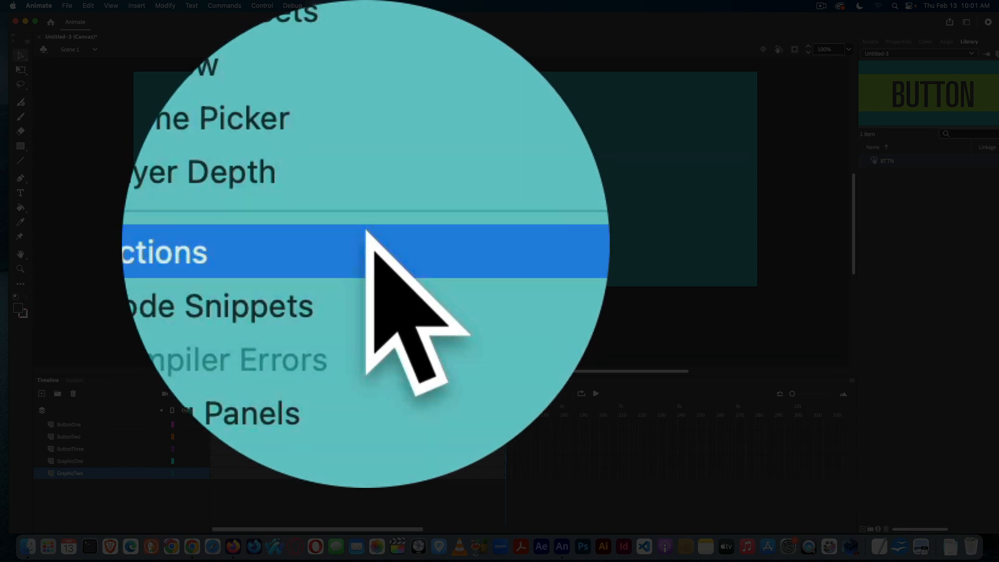
left_click(366, 231)
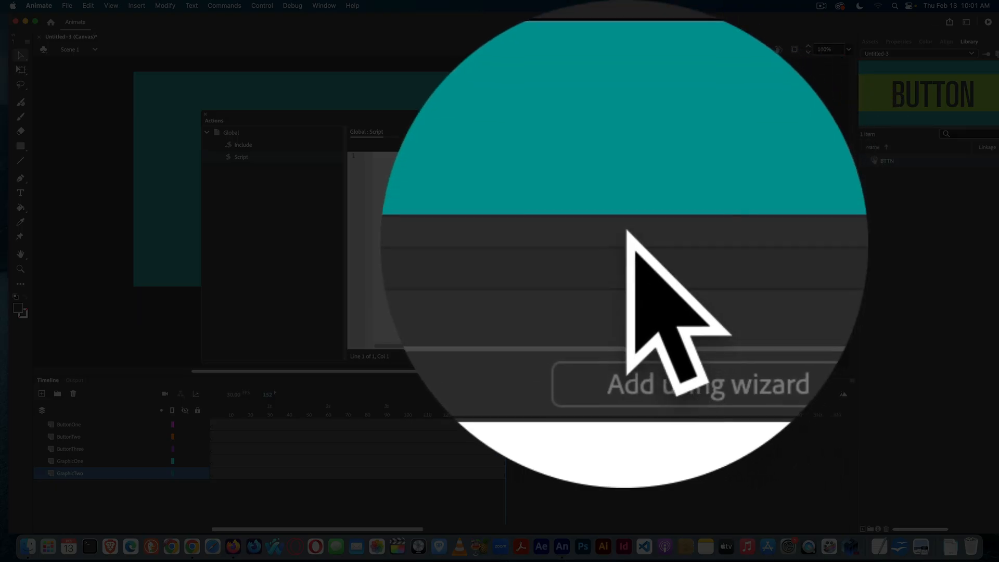
left_click_drag(624, 113, 610, 103)
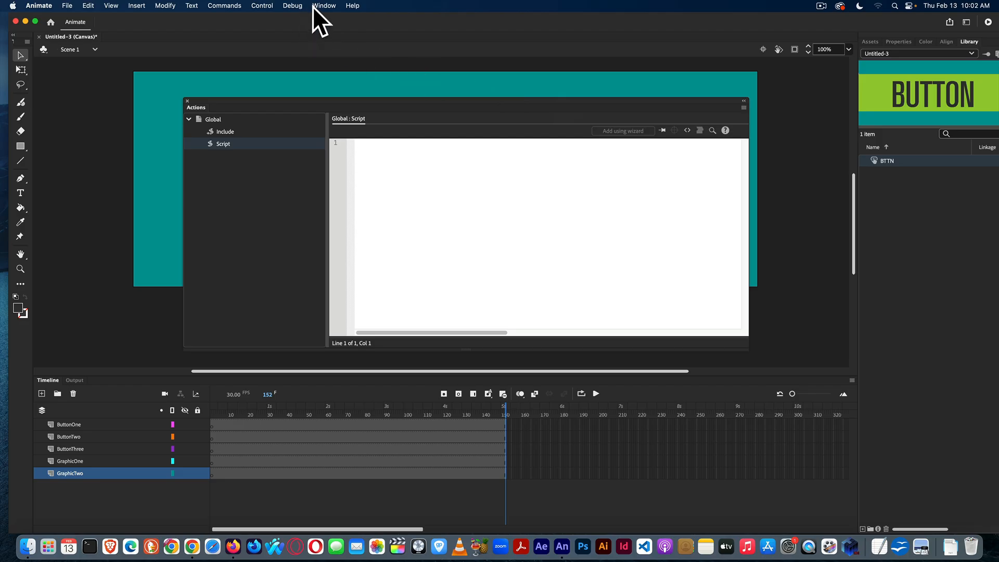
Add the HTML5 Canvas timeline navigation snippet "Stop at this Frame" at frame 1
left_click(317, 5)
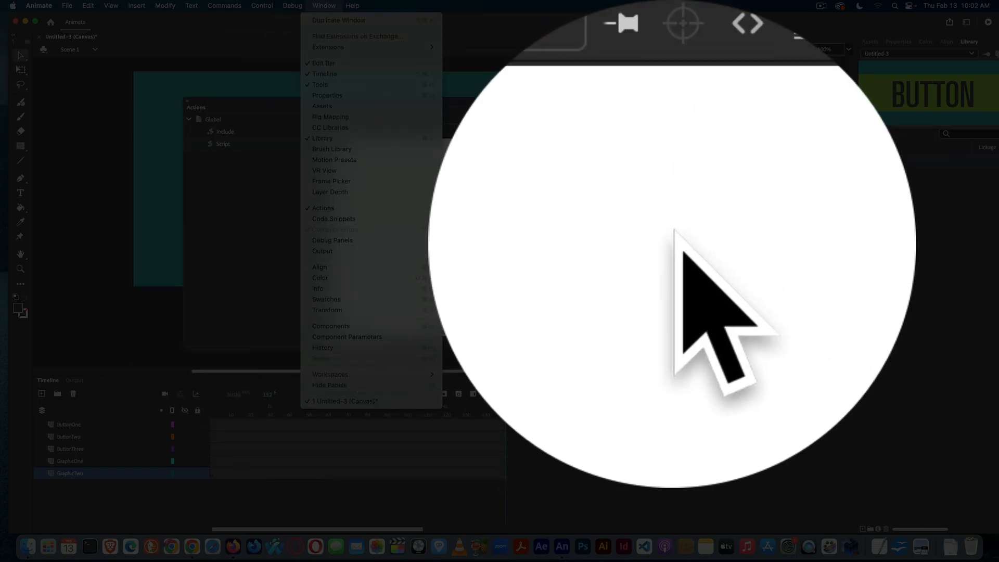
left_click(676, 175)
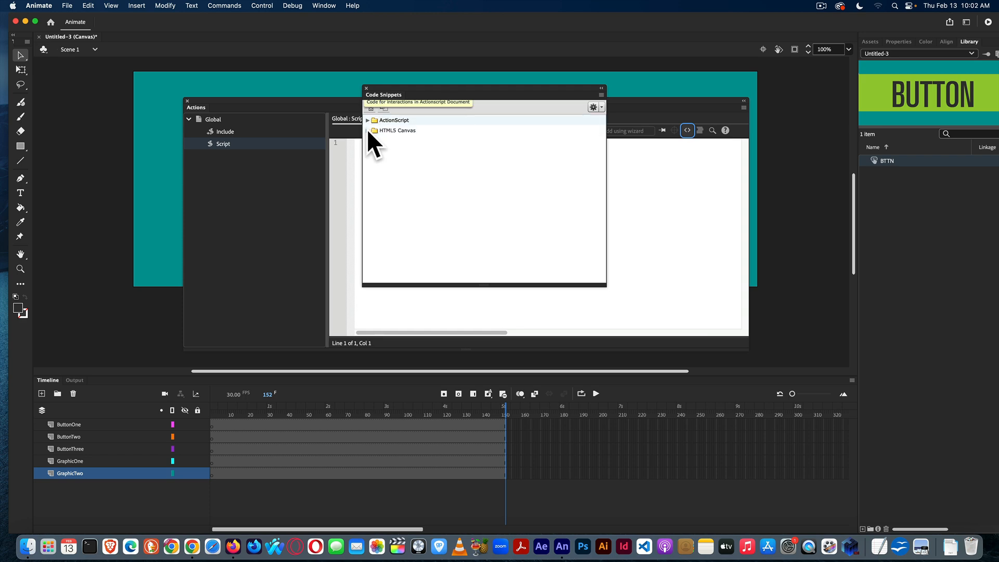
left_click(367, 131)
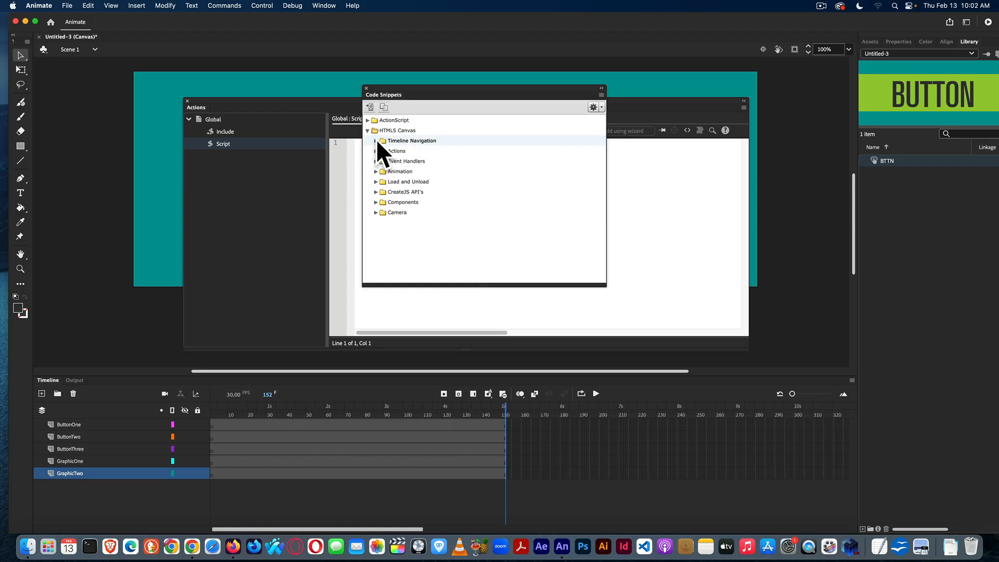
left_click(375, 140)
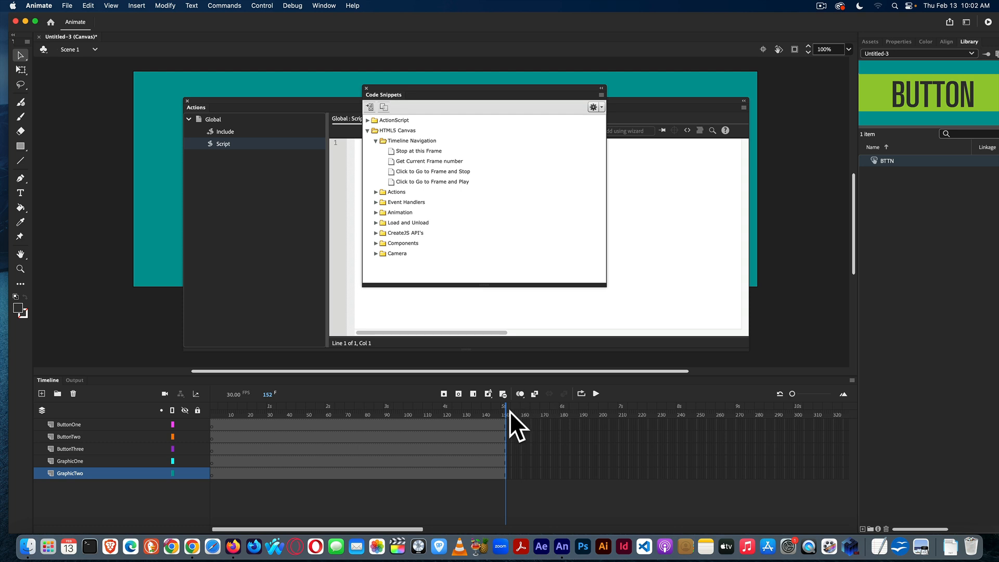
left_click_drag(504, 410, 205, 424)
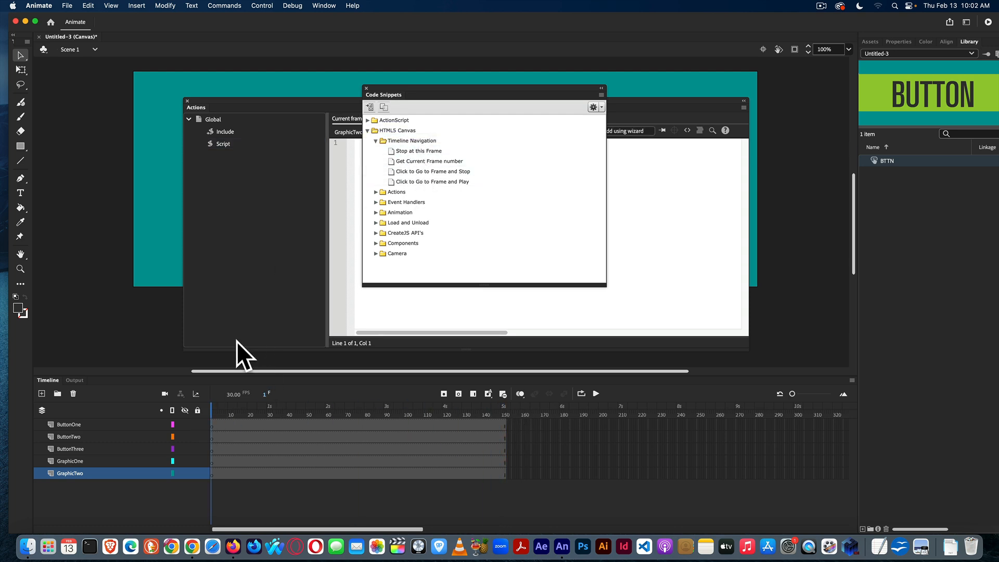
double_click(413, 151)
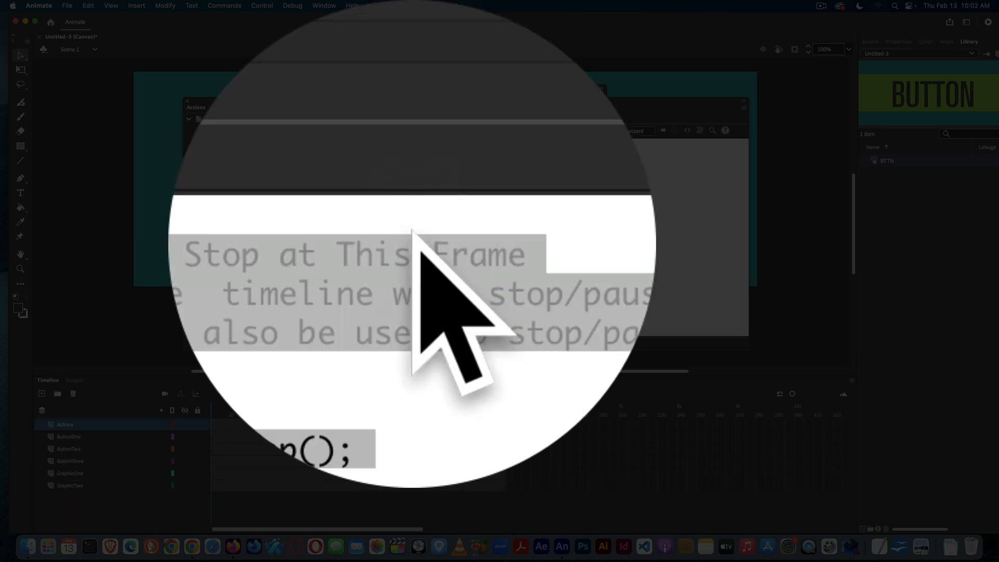
left_click(383, 252)
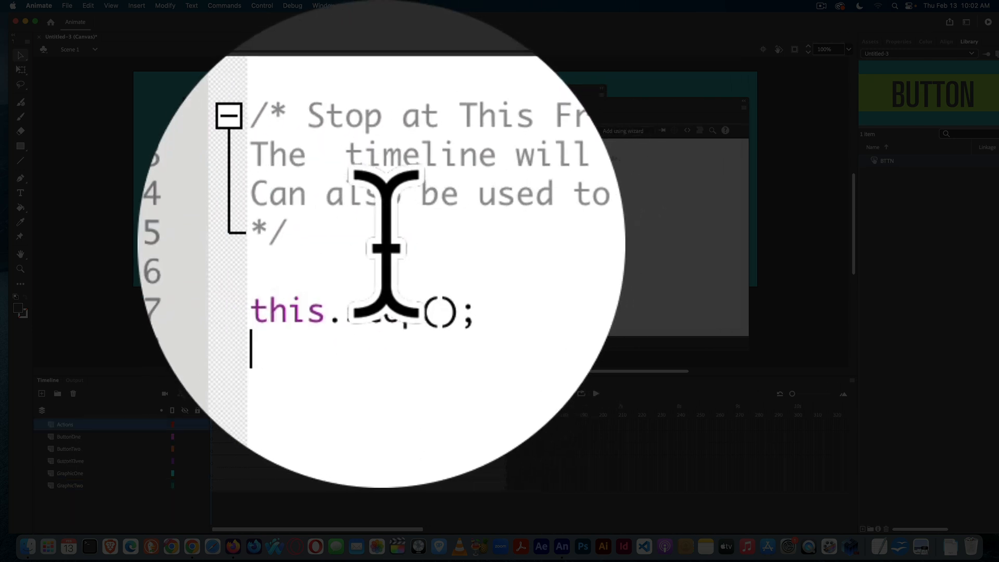
Review the comment in the inserted stop script and move the Actions and Code Snippets windows off the stage
left_click_drag(411, 189, 353, 143)
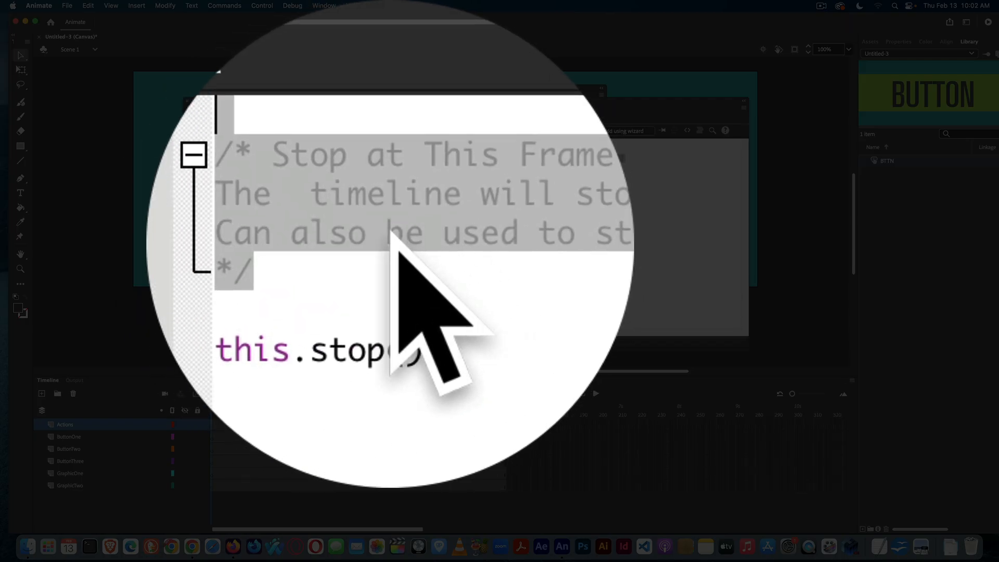
left_click(390, 166)
left_click_drag(570, 166, 354, 158)
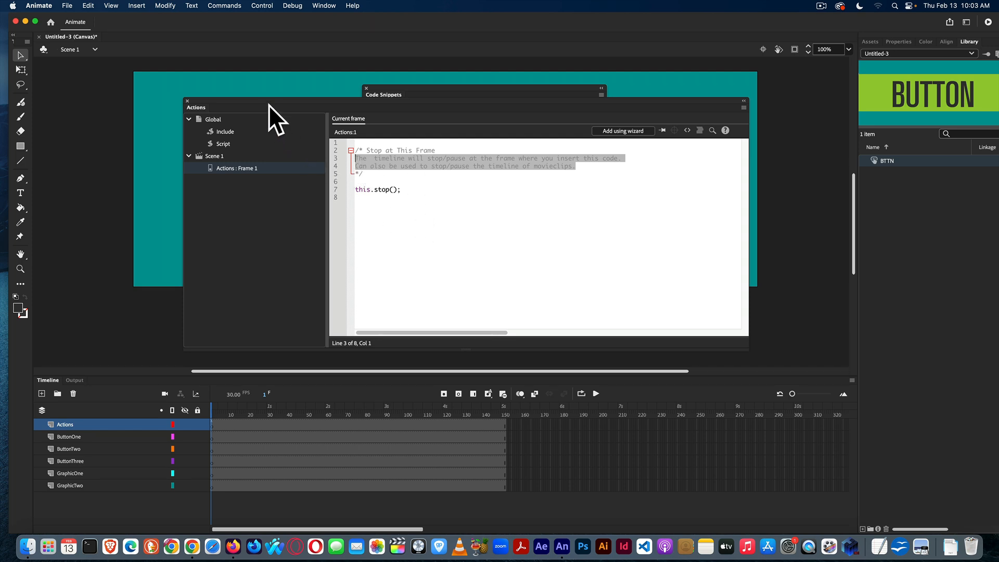
left_click_drag(268, 105, 992, 37)
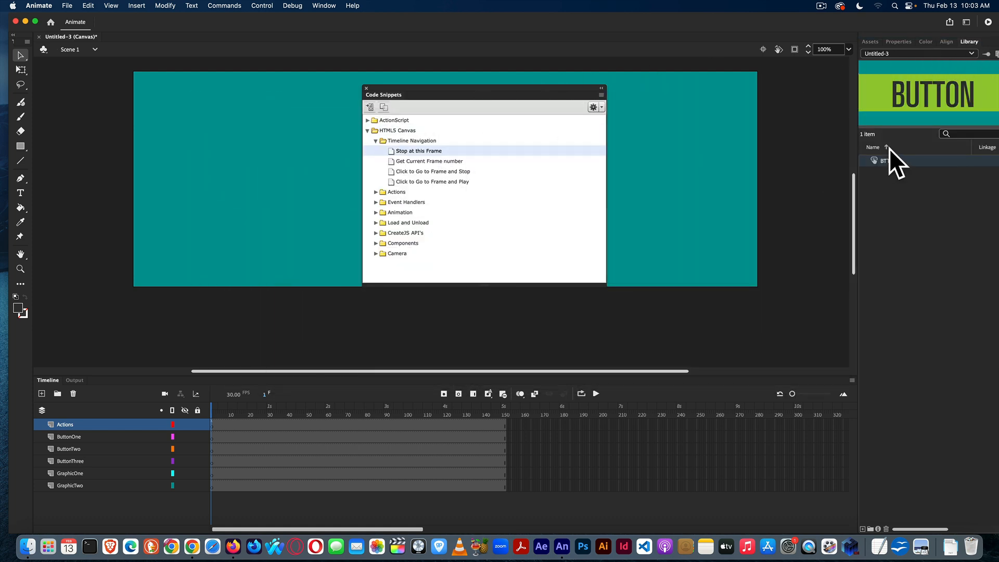
left_click_drag(442, 89, 996, 130)
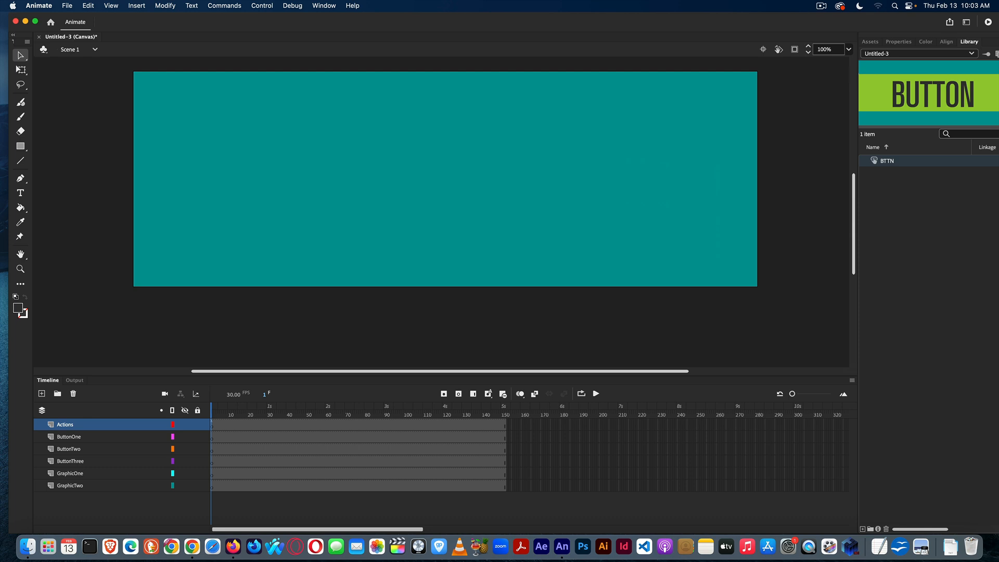
Place an instance of the BTTN symbol on the ButtonOne layer near the stage's lower-left corner
left_click(71, 439)
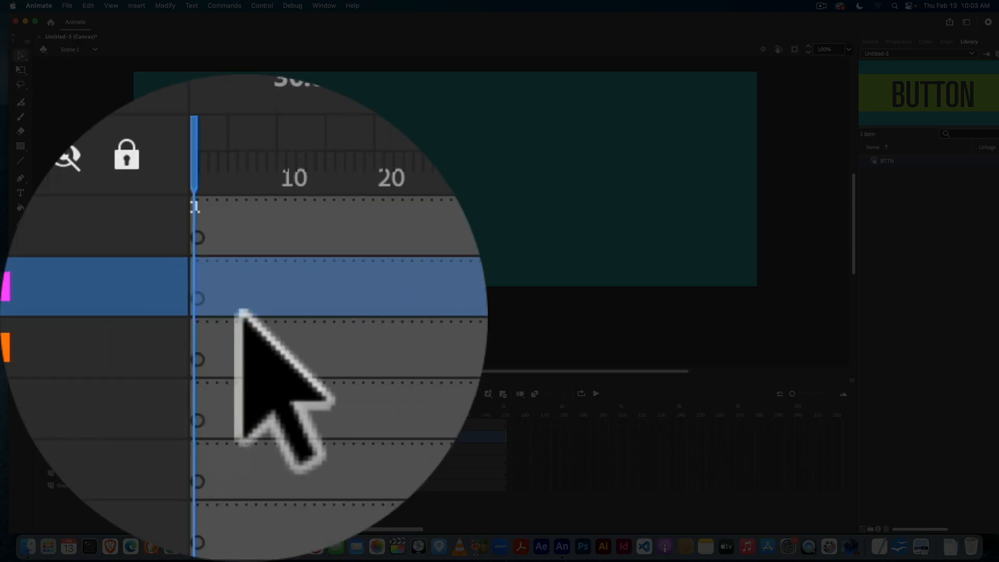
left_click(242, 312)
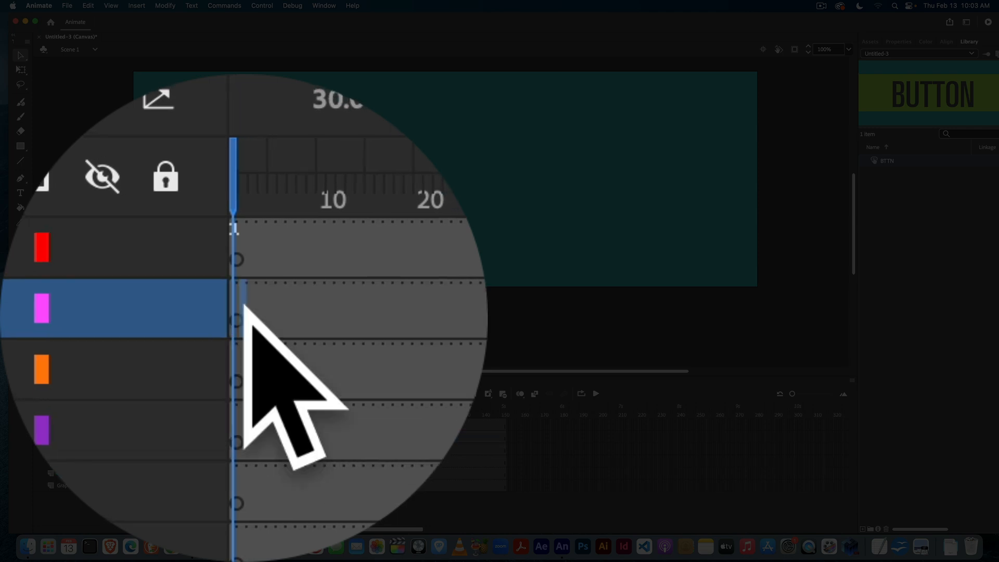
left_click(243, 312)
left_click_drag(923, 96, 203, 261)
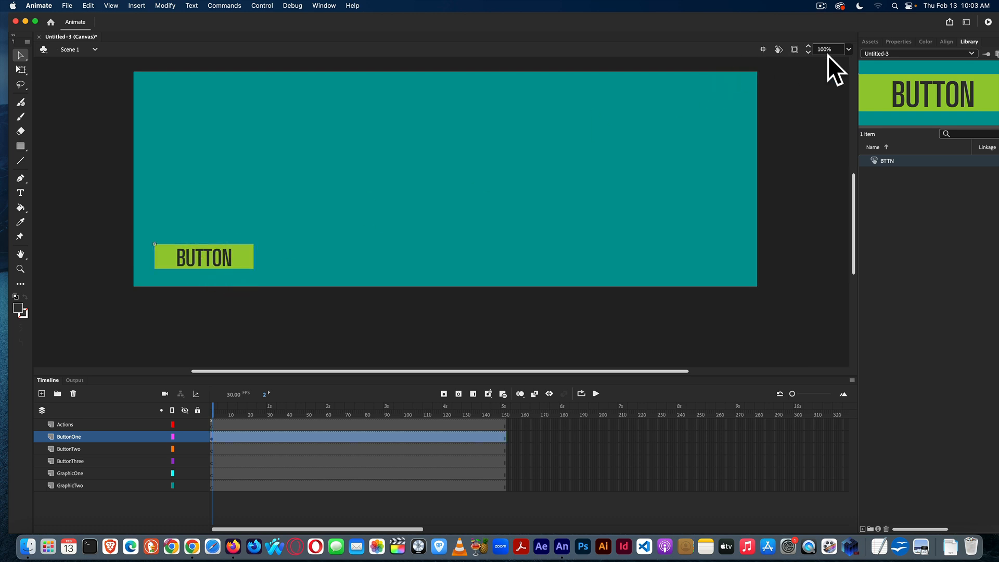
Give the button on the stage the instance name ButnOne
left_click(901, 45)
left_click(904, 91)
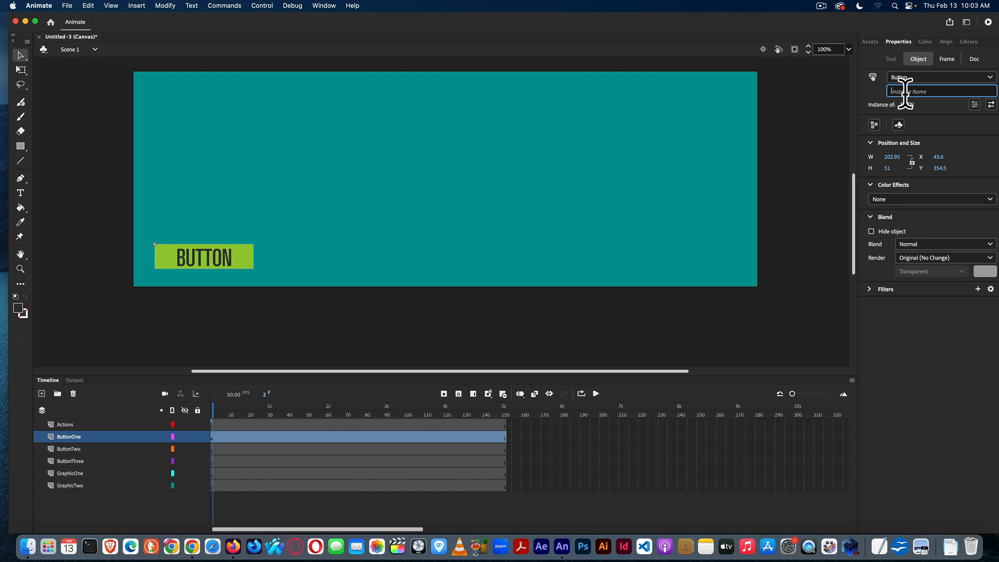
type("ButnOn")
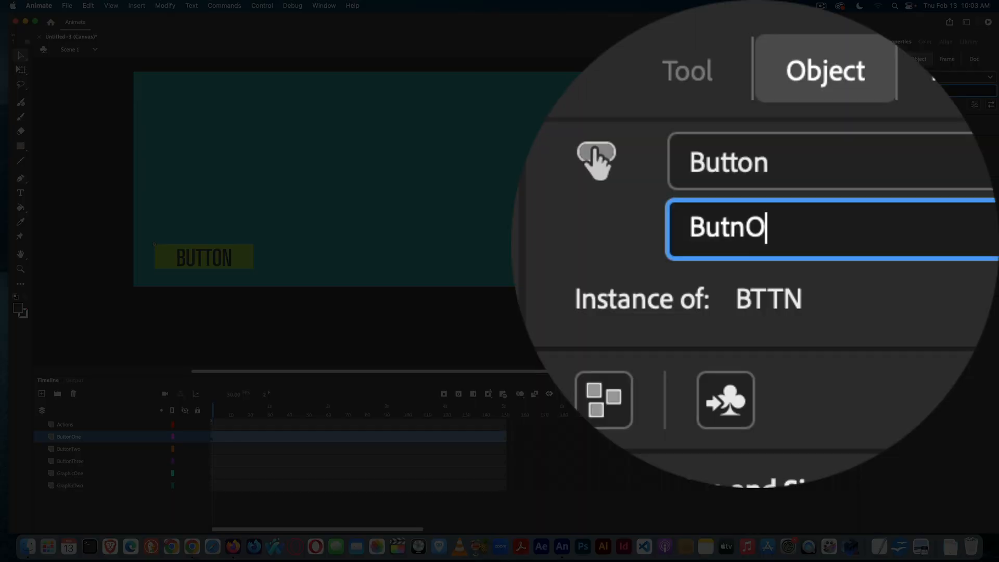
type("e")
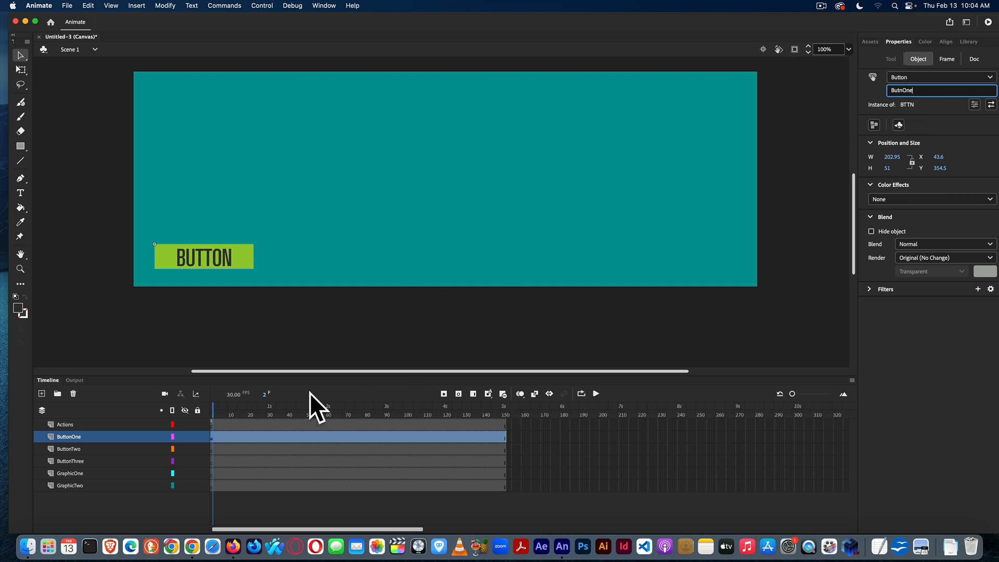
left_click(242, 254)
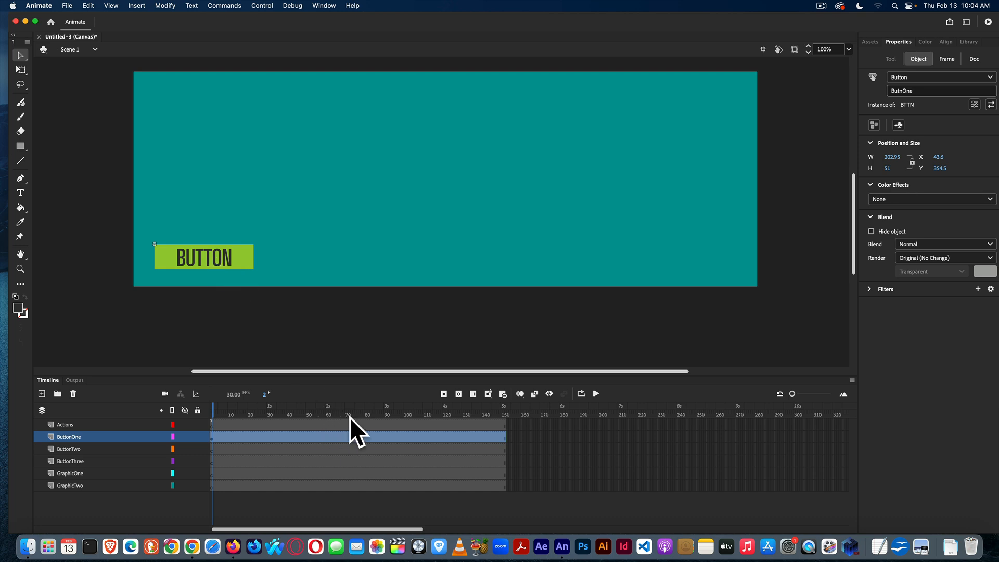
Insert a keyframe at frame 71 on the GraphicOne layer and draw a dark borderless rectangle above the button there
left_click(347, 473)
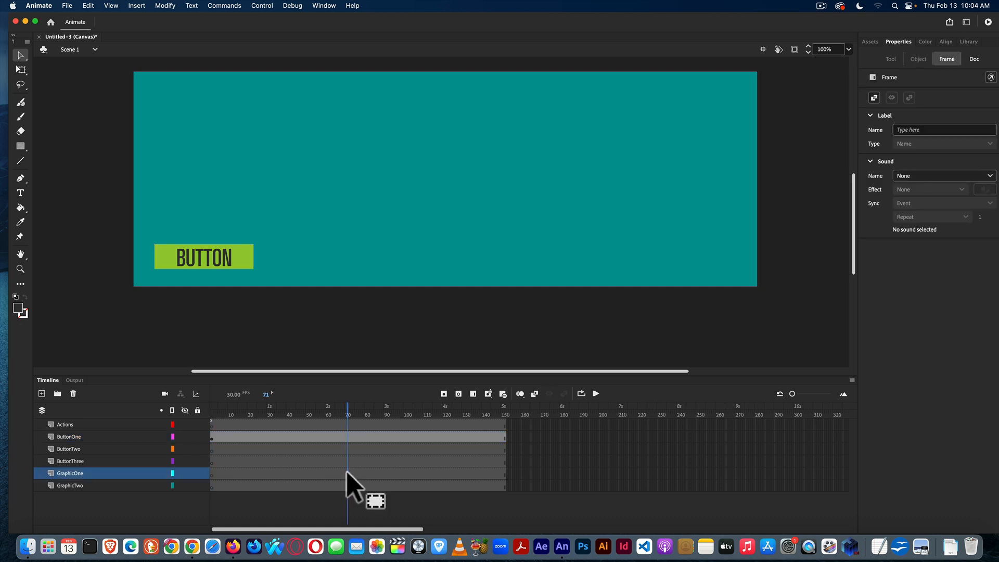
right_click(347, 472)
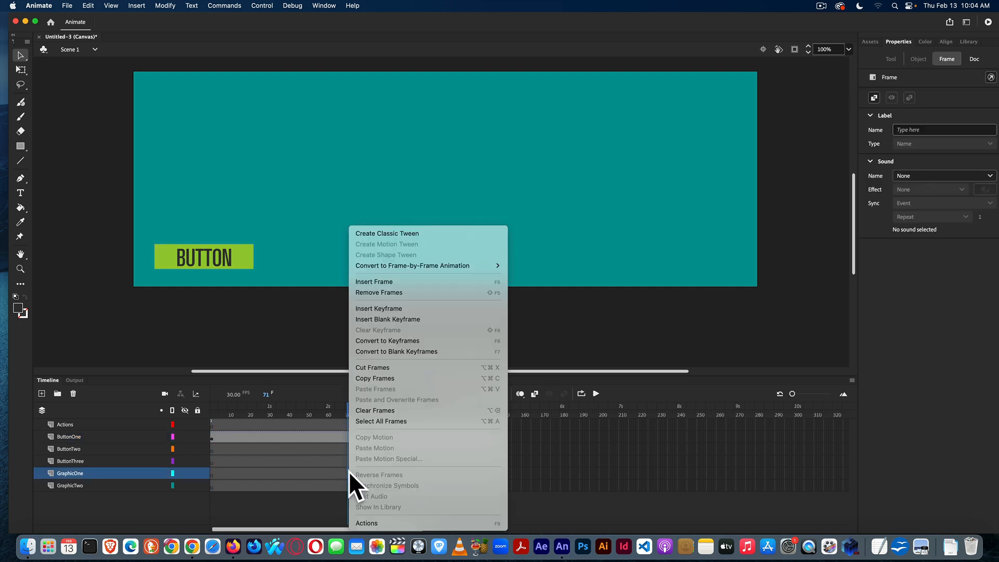
left_click(379, 309)
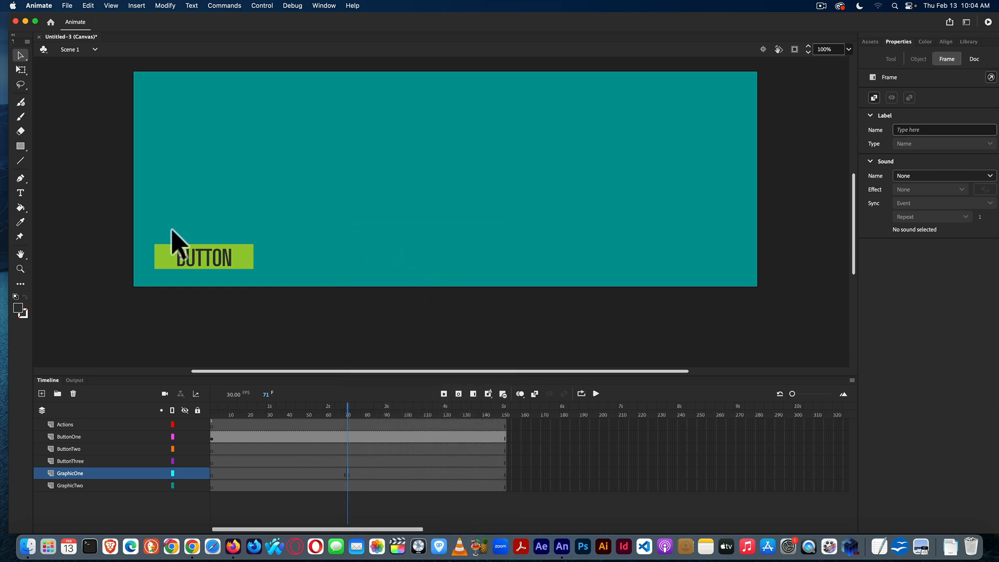
left_click(21, 146)
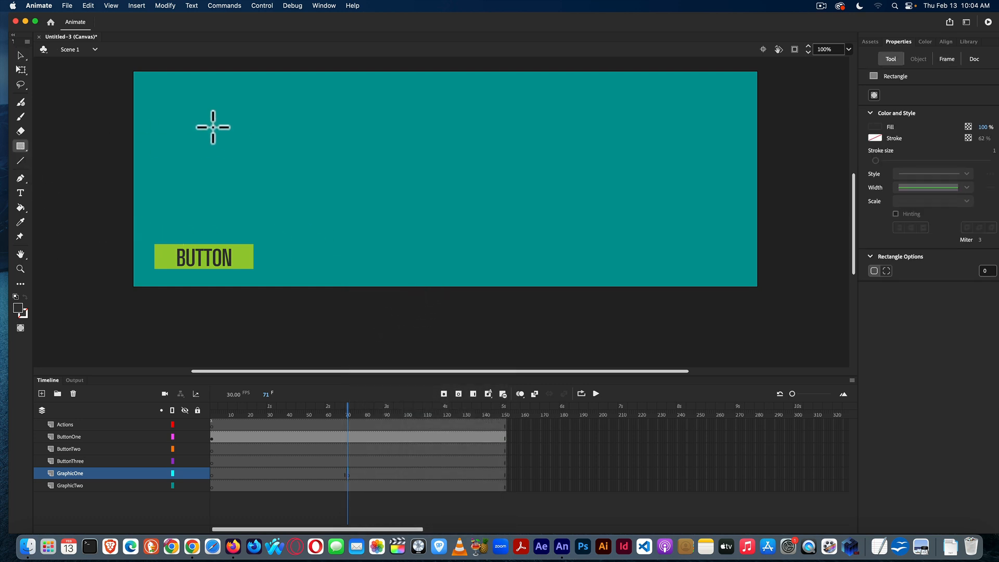
left_click_drag(213, 127, 366, 173)
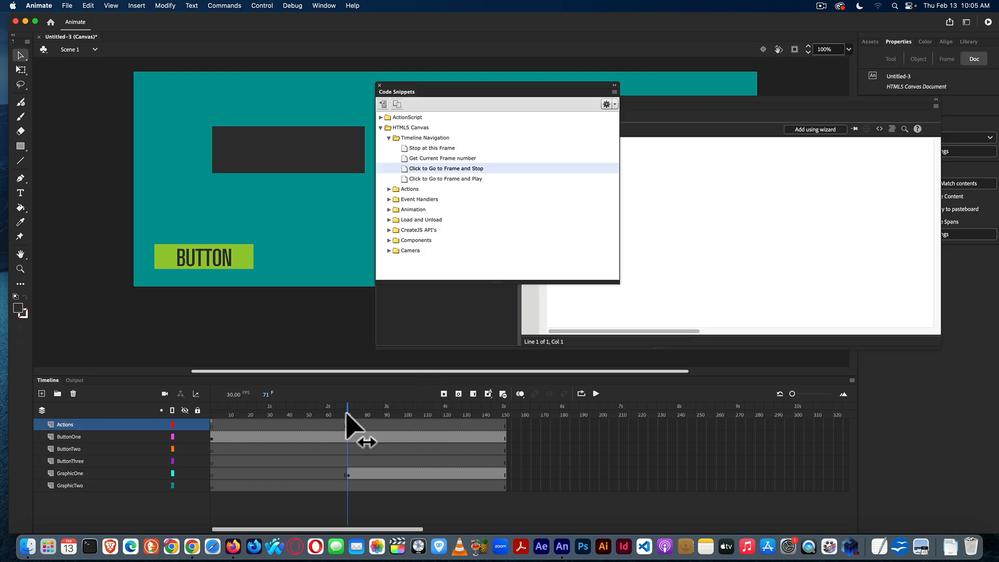
Insert the Click to Go to Frame and Stop snippet for the first button at frame 1
left_click_drag(347, 413, 202, 422)
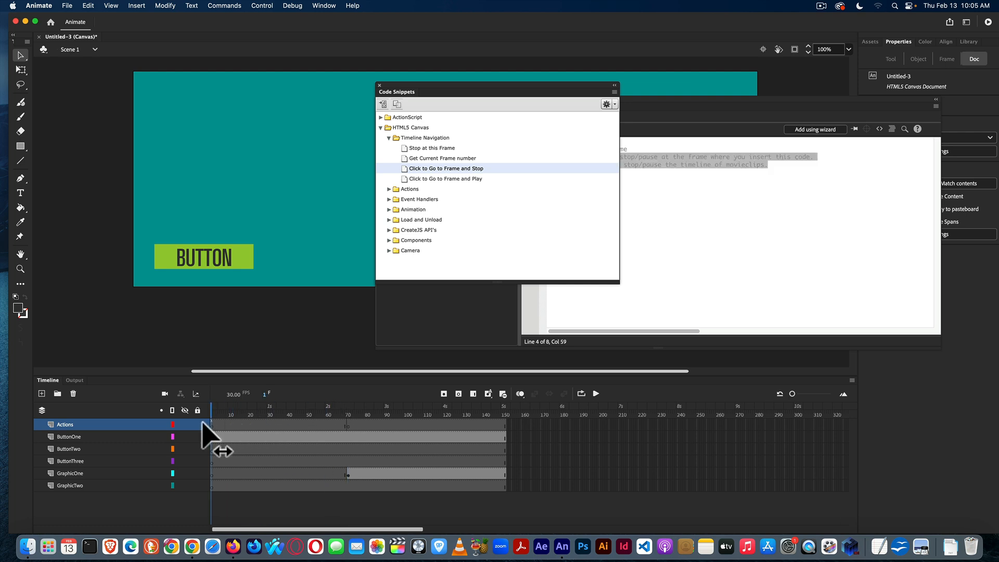
left_click(458, 168)
double_click(423, 167)
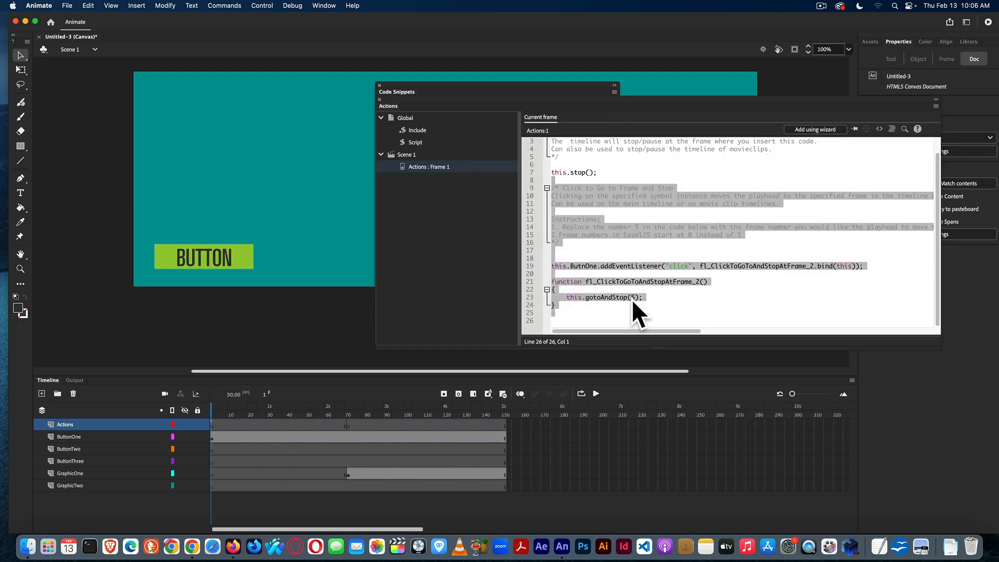
Set the gotoAndStop frame number in the first button's click function to 70
left_click(635, 298)
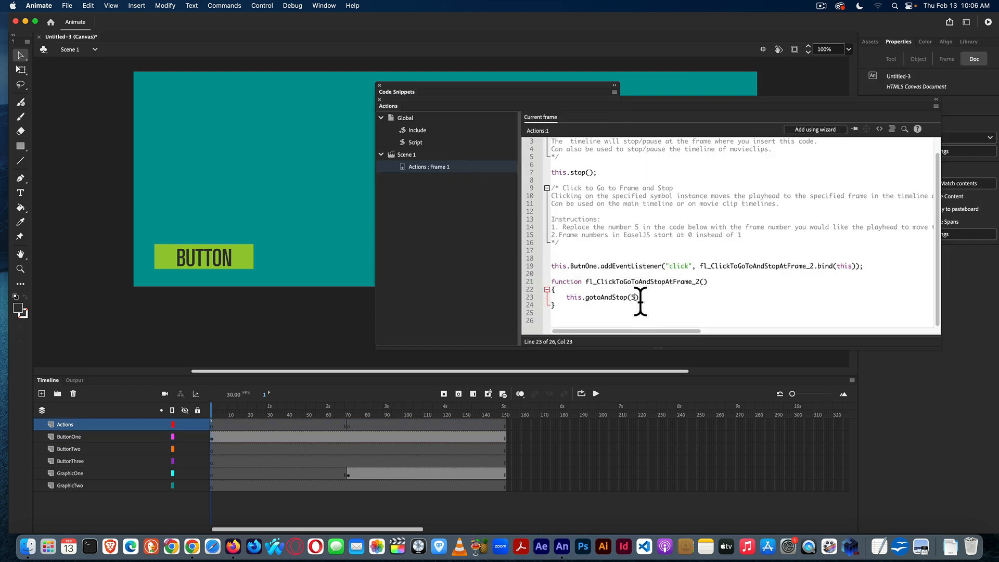
key("BackSpace")
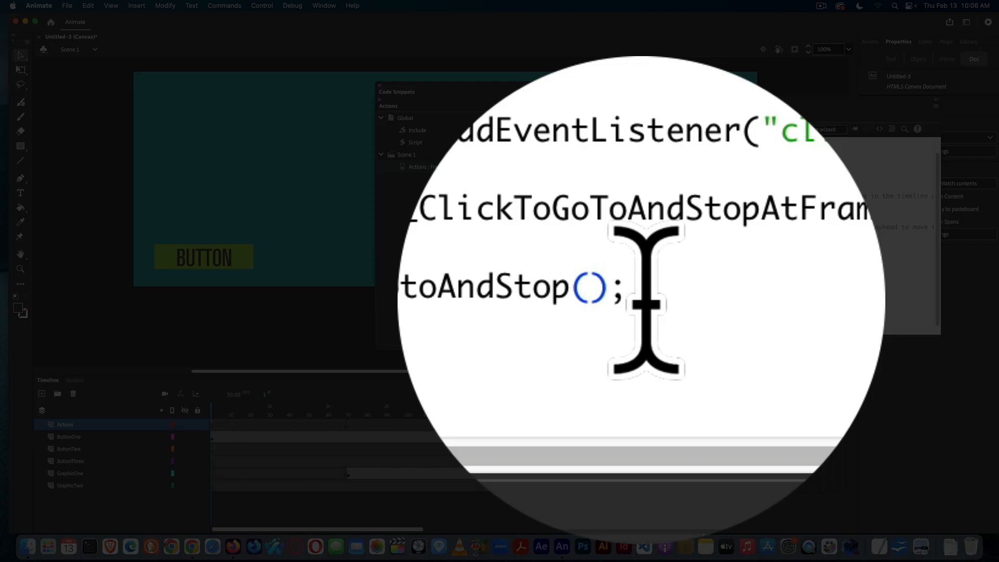
type("7")
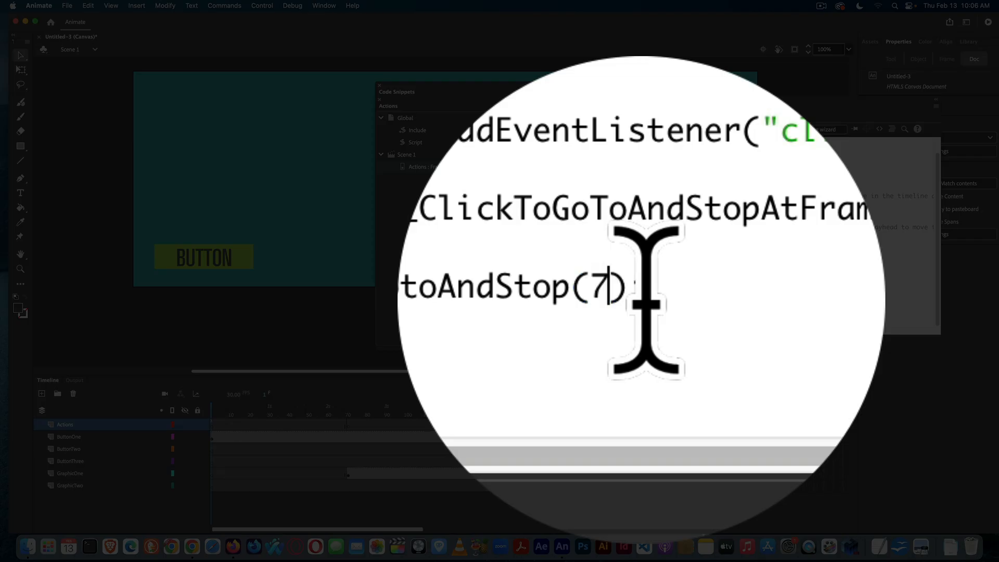
type("0")
left_click(679, 299)
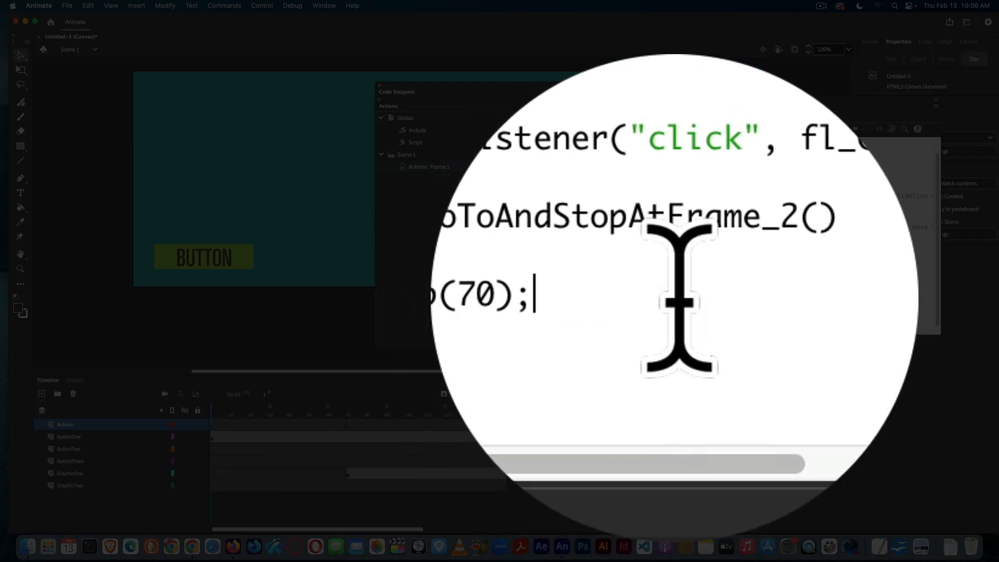
Test the movie in the browser, try the first button, and close the test window
left_click(264, 3)
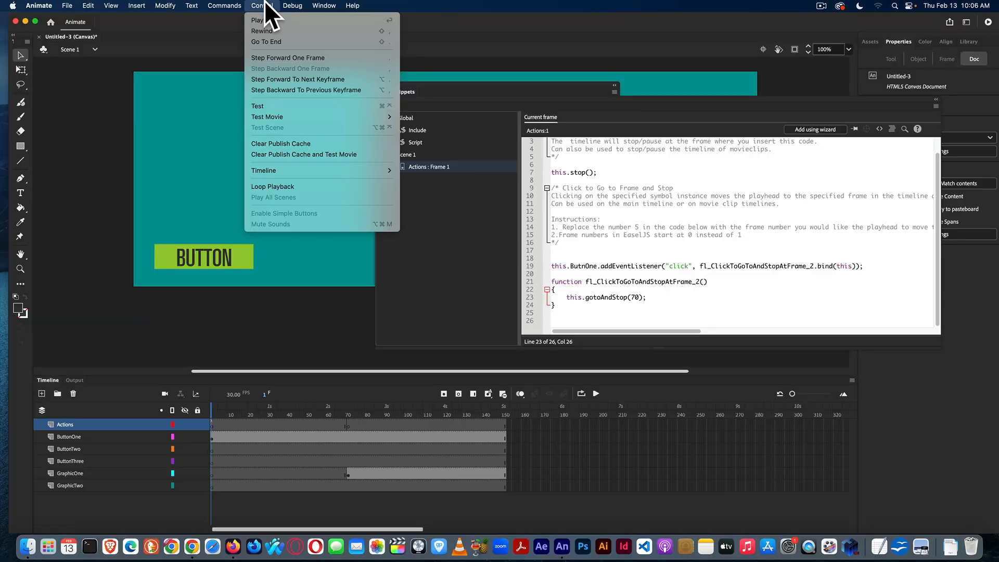
left_click(278, 106)
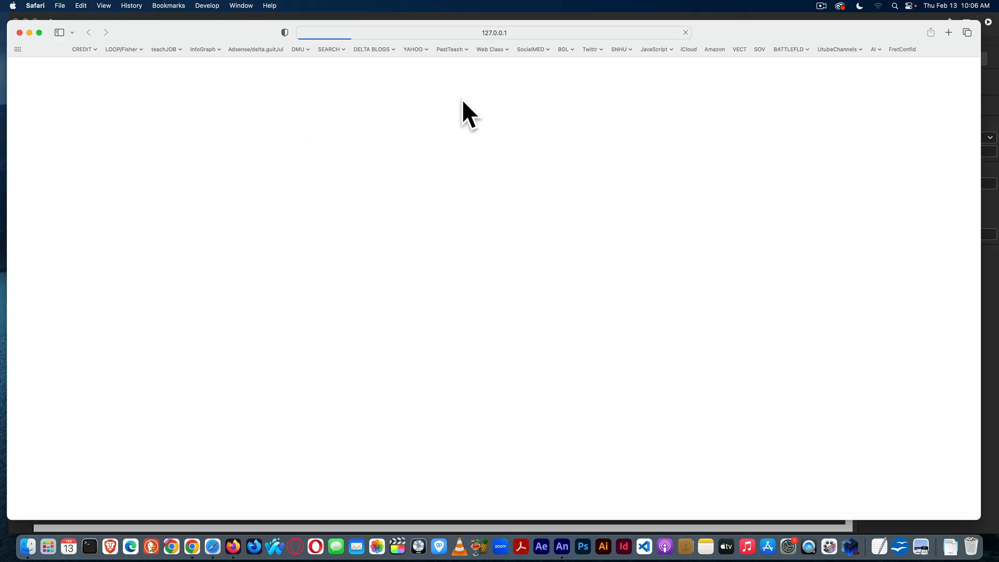
left_click(78, 216)
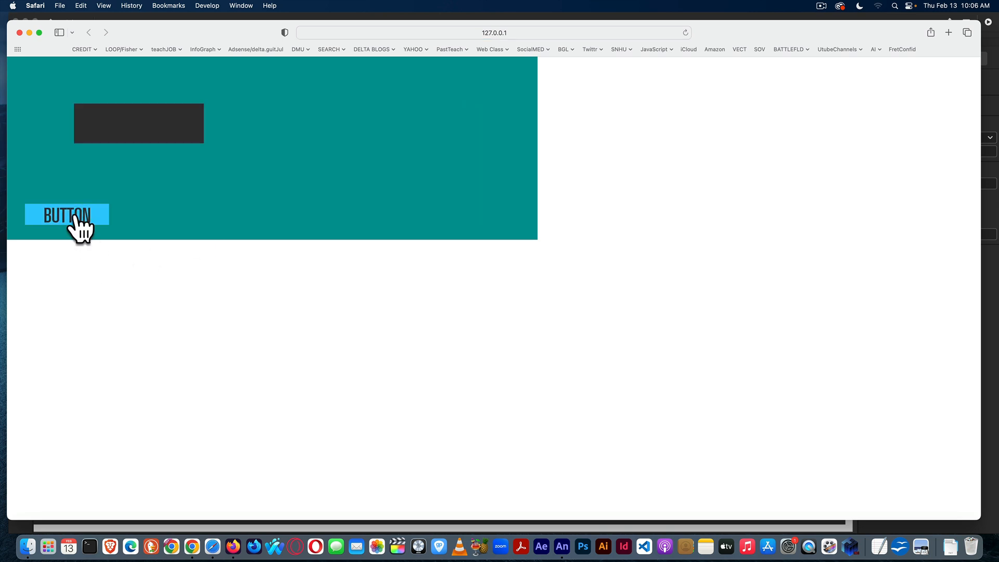
left_click_drag(174, 32, 178, 41)
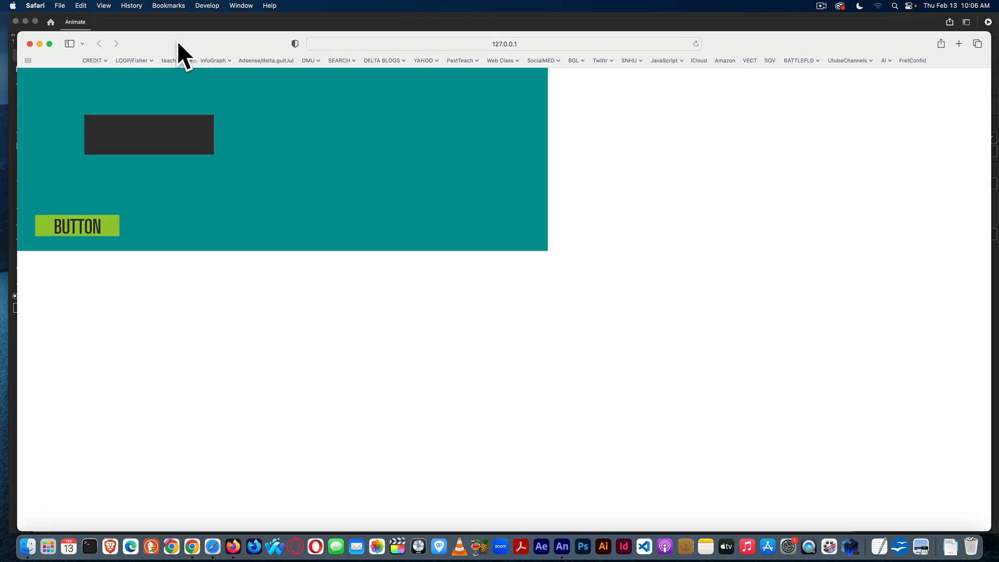
left_click(29, 43)
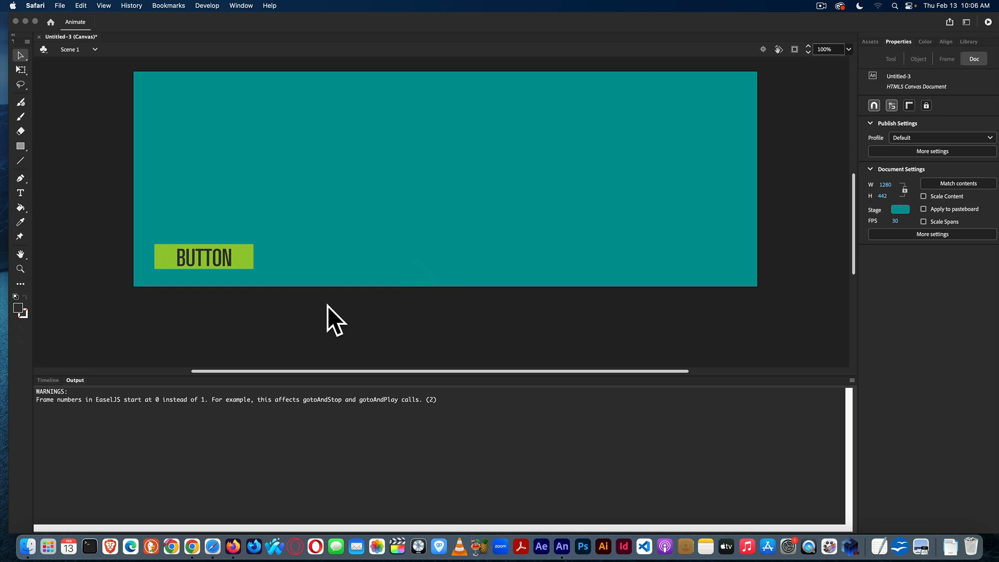
Bring the timeline back into view and clear the Actions and Code Snippets windows off the stage
left_click(43, 381)
left_click(43, 381)
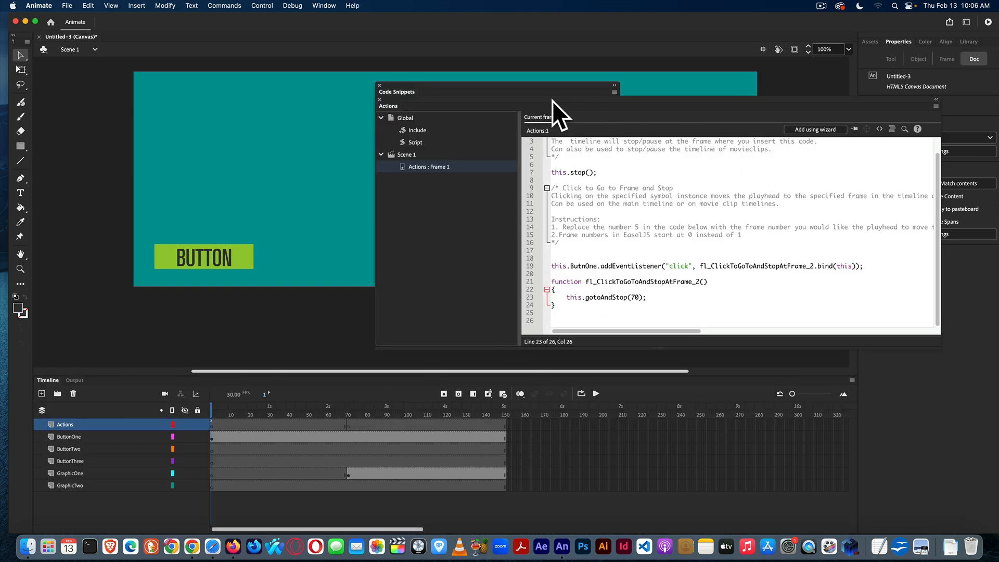
left_click_drag(549, 97, 657, 156)
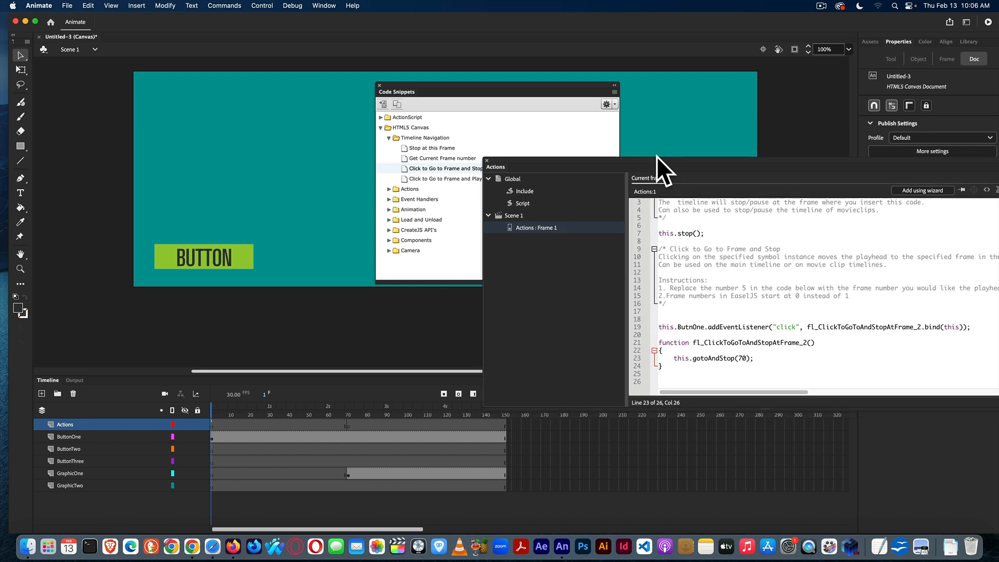
key("F9")
left_click_drag(501, 86, 998, 114)
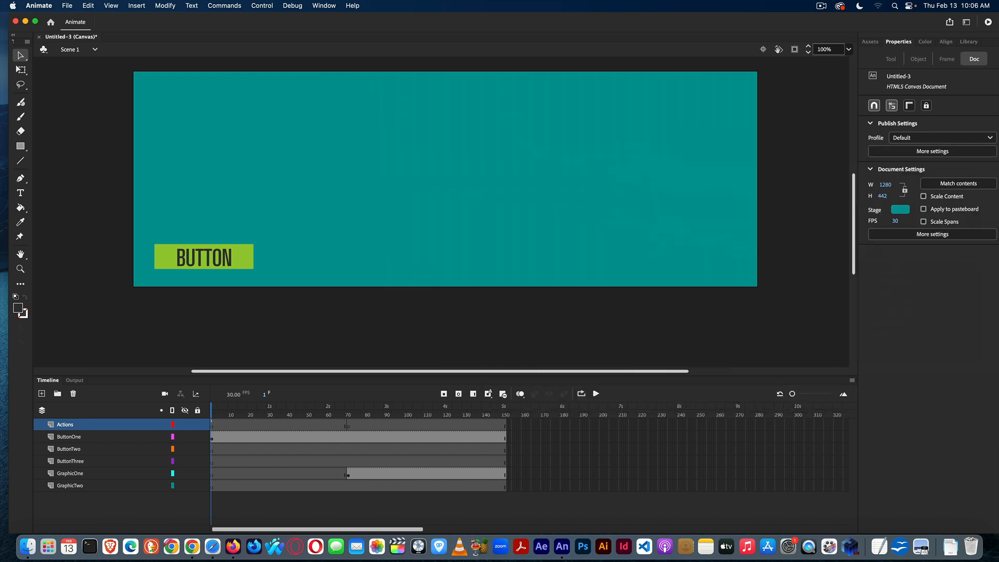
Insert a keyframe at frame 63 on the ButtonTwo layer and place a BTTN instance to the right of the first button
left_click(373, 449)
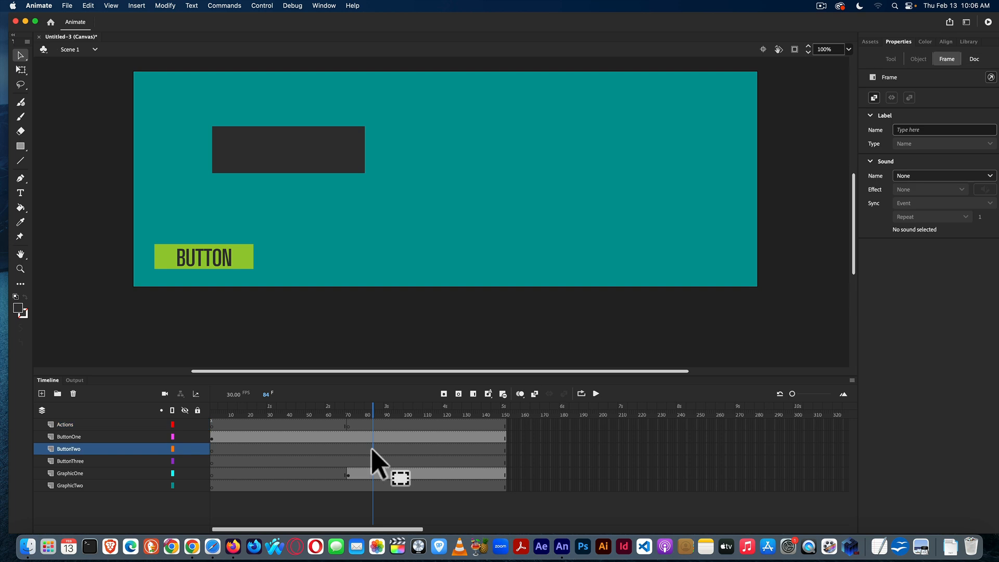
left_click(334, 448)
right_click(334, 447)
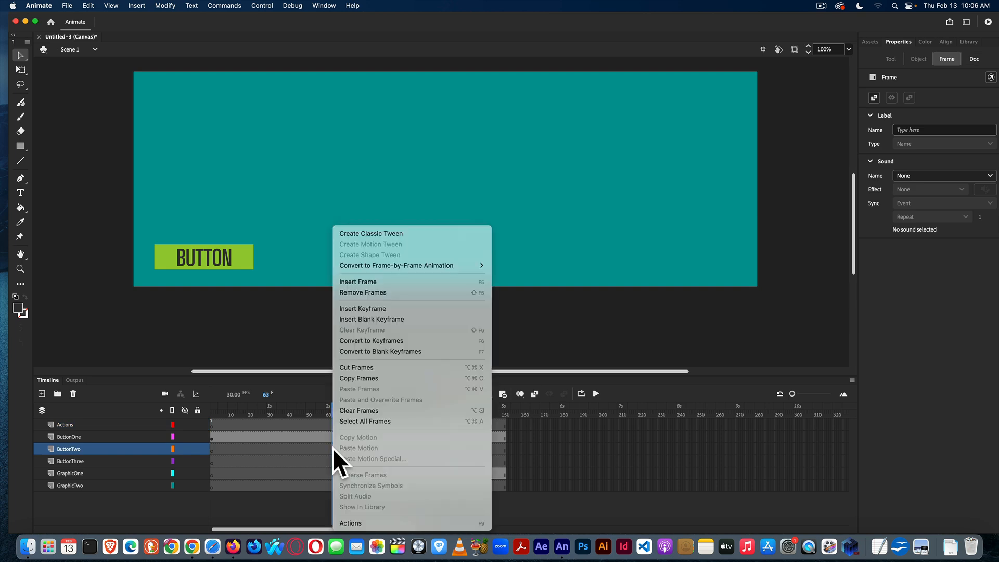
left_click(358, 311)
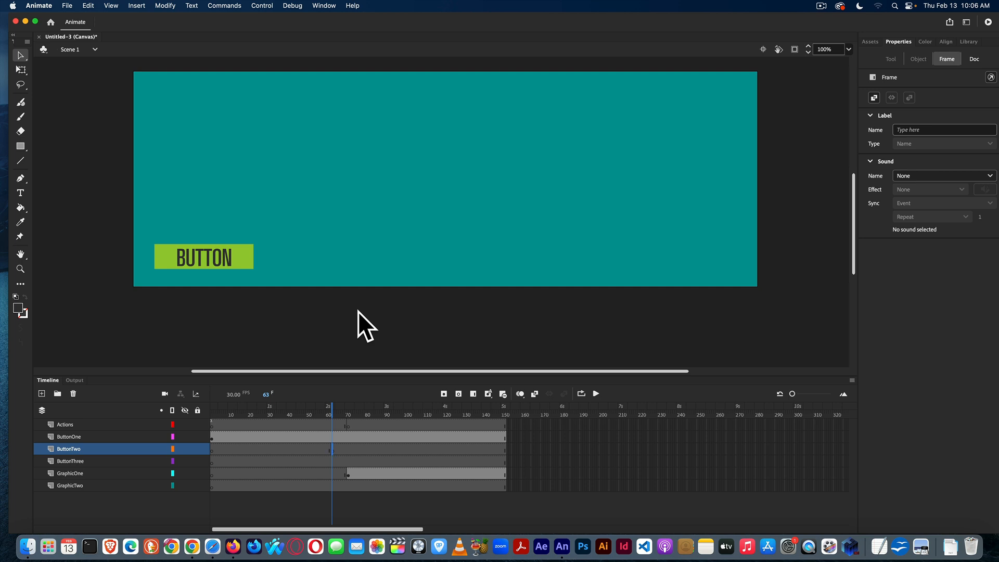
left_click(973, 42)
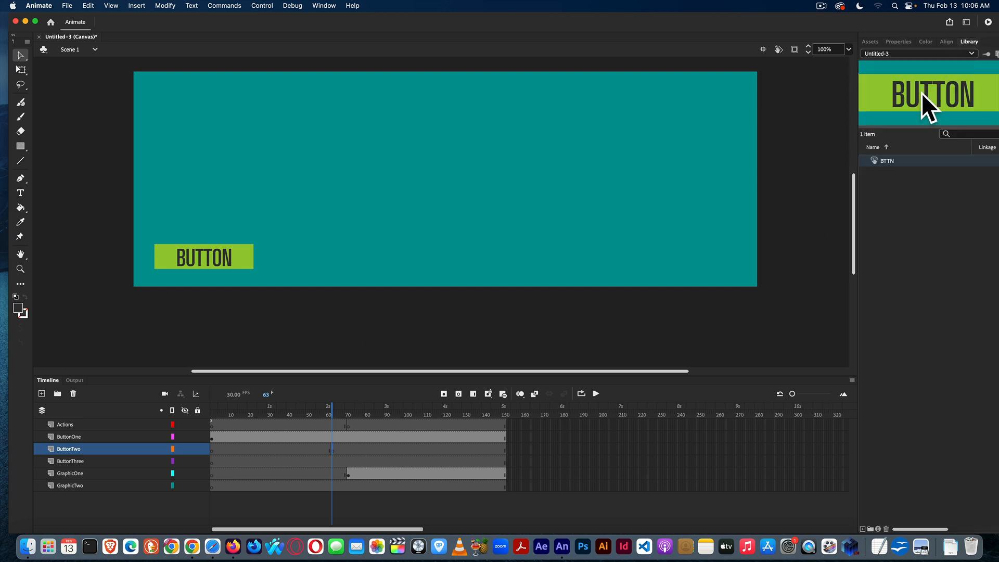
left_click_drag(922, 92, 348, 256)
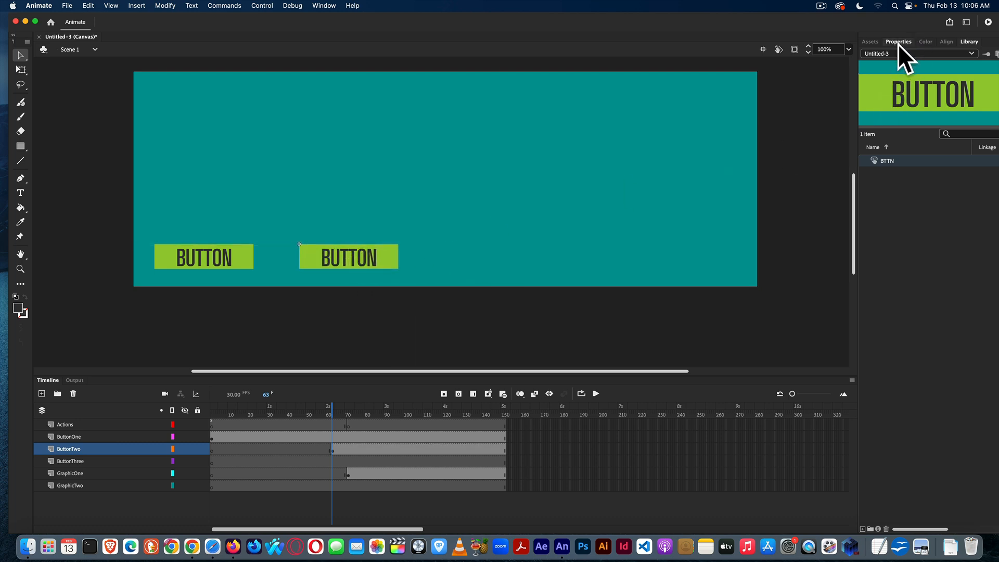
Give the second button on the stage the instance name ButtnTwo
left_click(898, 42)
left_click(910, 91)
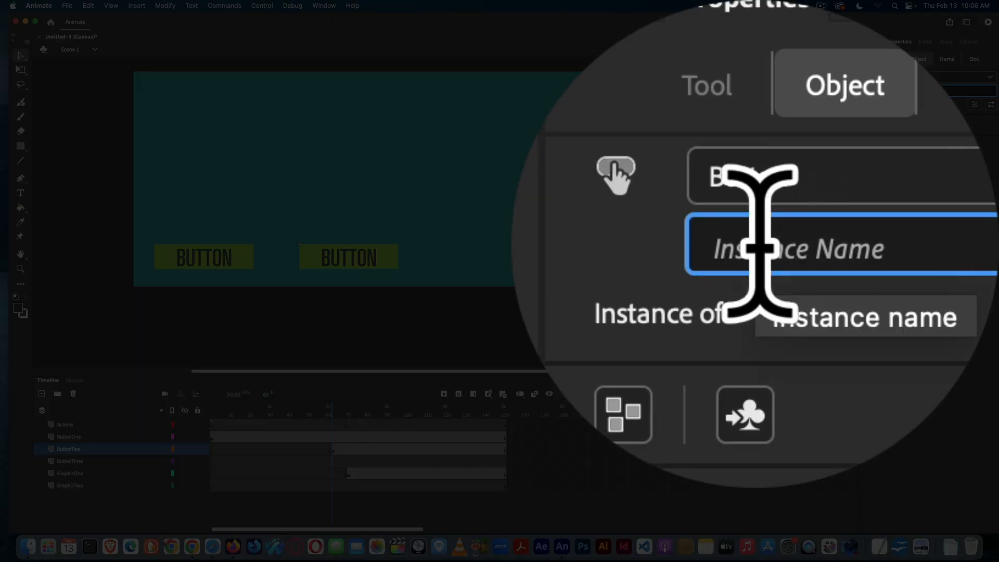
type("ButtonTw")
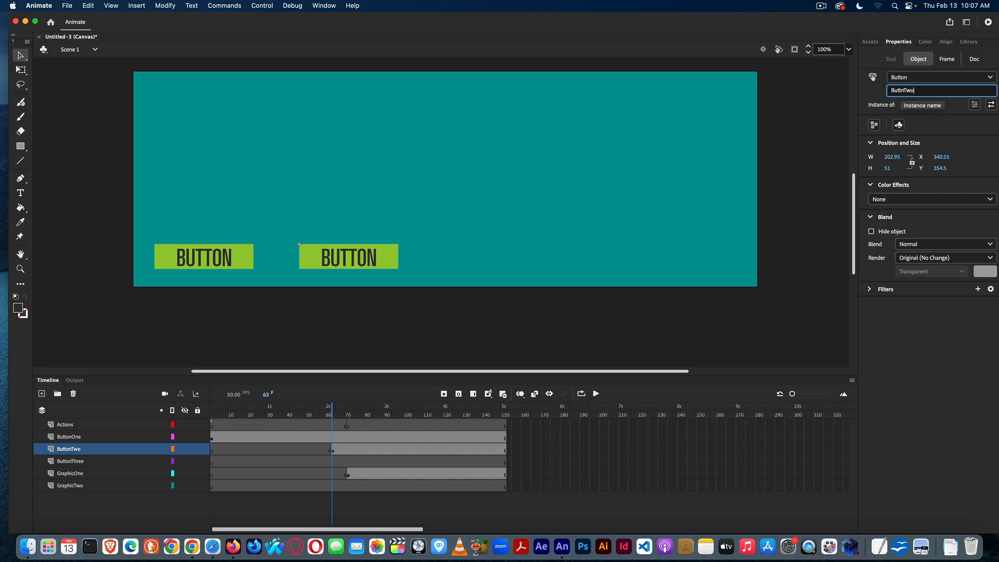
type("o")
left_click(630, 145)
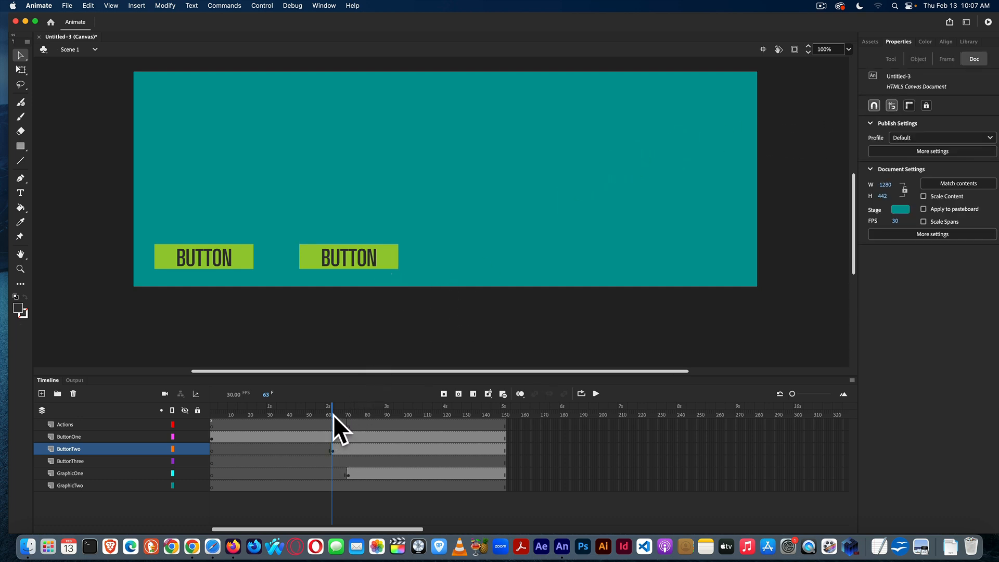
Insert a keyframe at frame 91 on the GraphicTwo layer and draw a large dark rectangle on the stage's right half
left_click(386, 448)
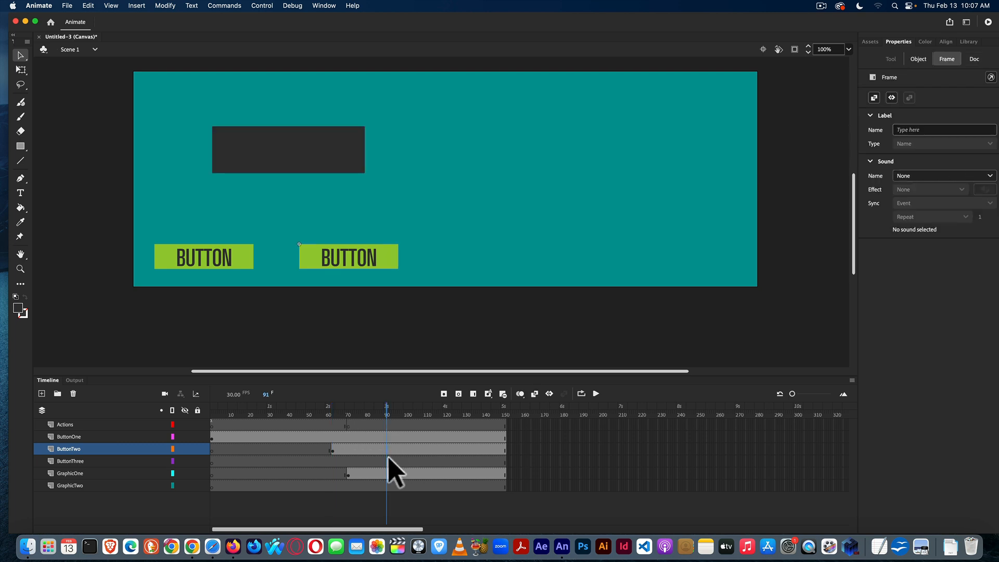
left_click(384, 485)
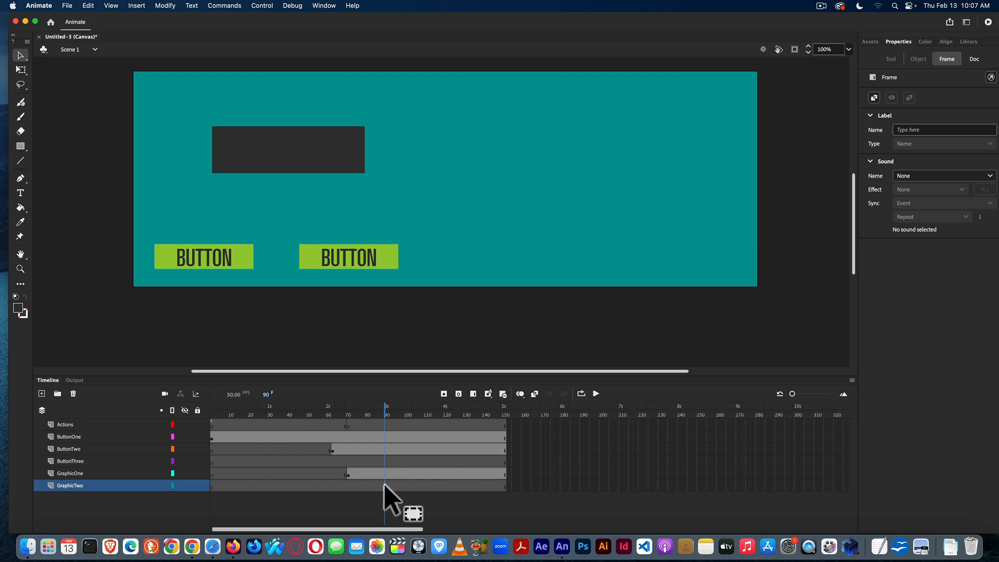
right_click(385, 486)
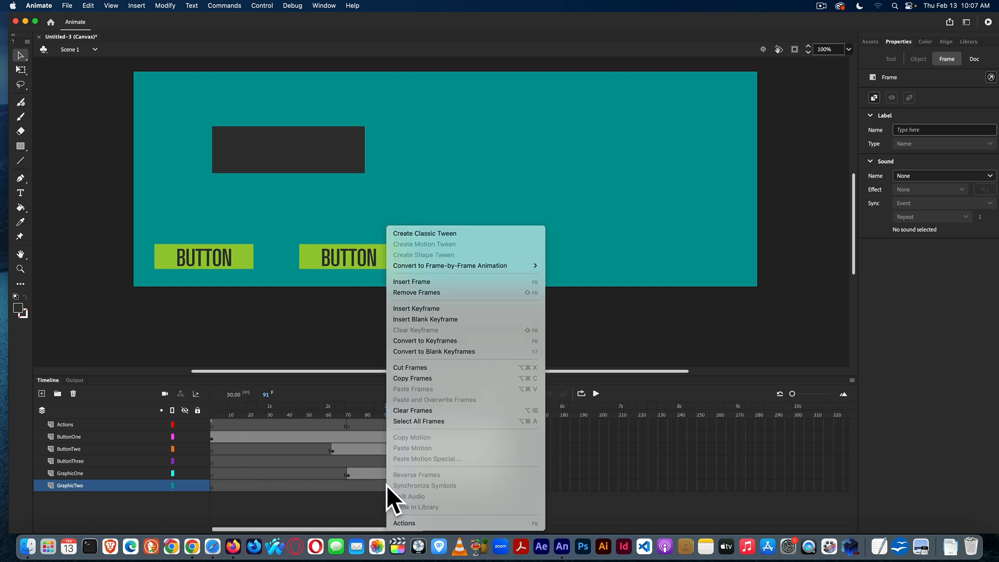
left_click(454, 308)
left_click(22, 145)
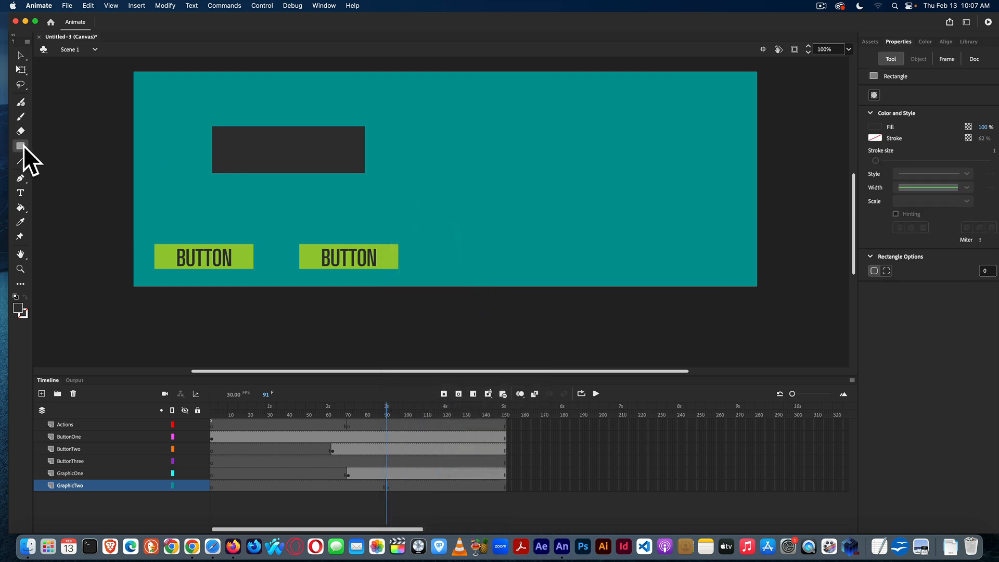
left_click_drag(487, 150, 677, 235)
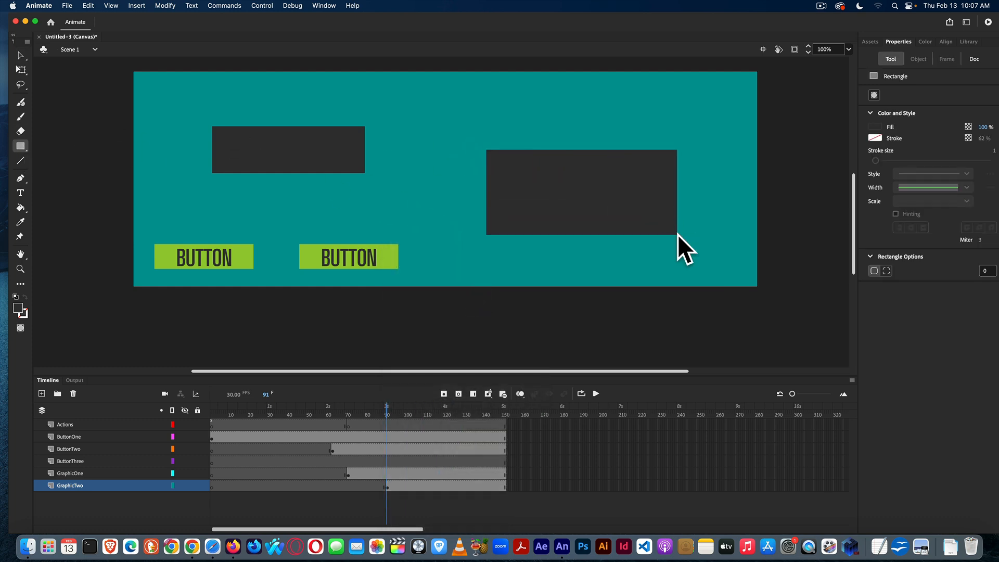
Insert the Click to Go to Frame and Stop snippet for the second button at frame 91 and bring its script into view
left_click(20, 55)
left_click(384, 263)
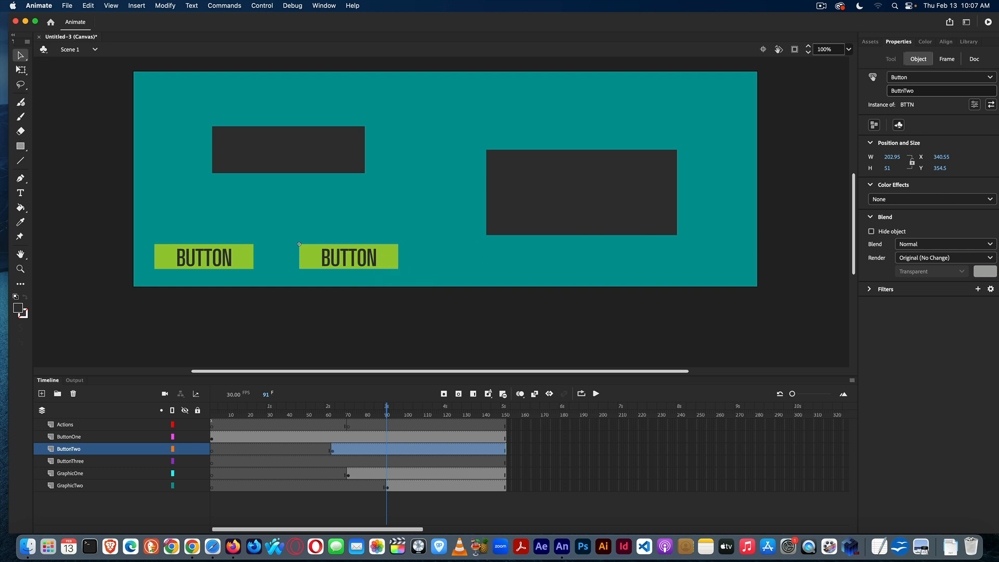
left_click_drag(998, 96, 385, 91)
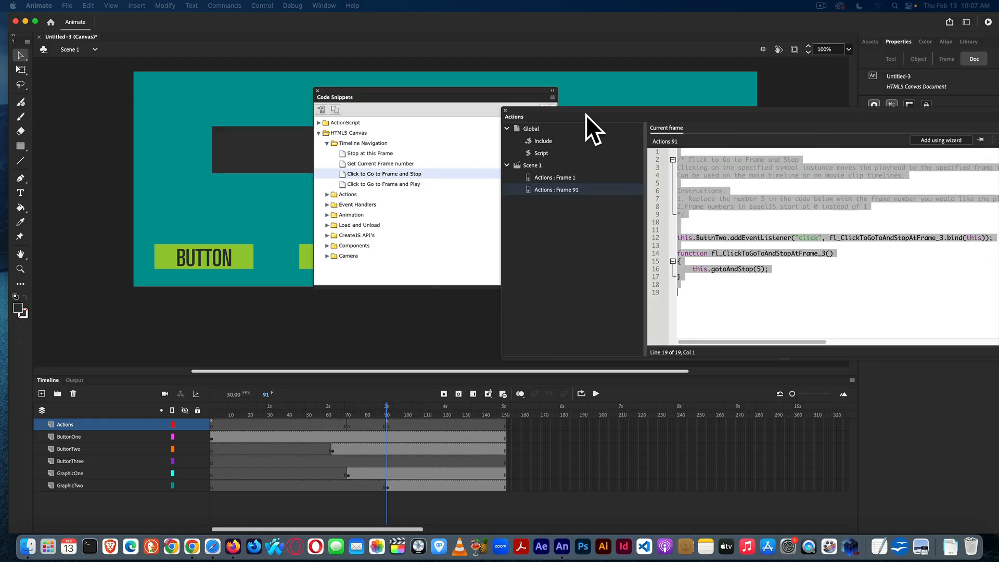
left_click_drag(586, 115, 324, 90)
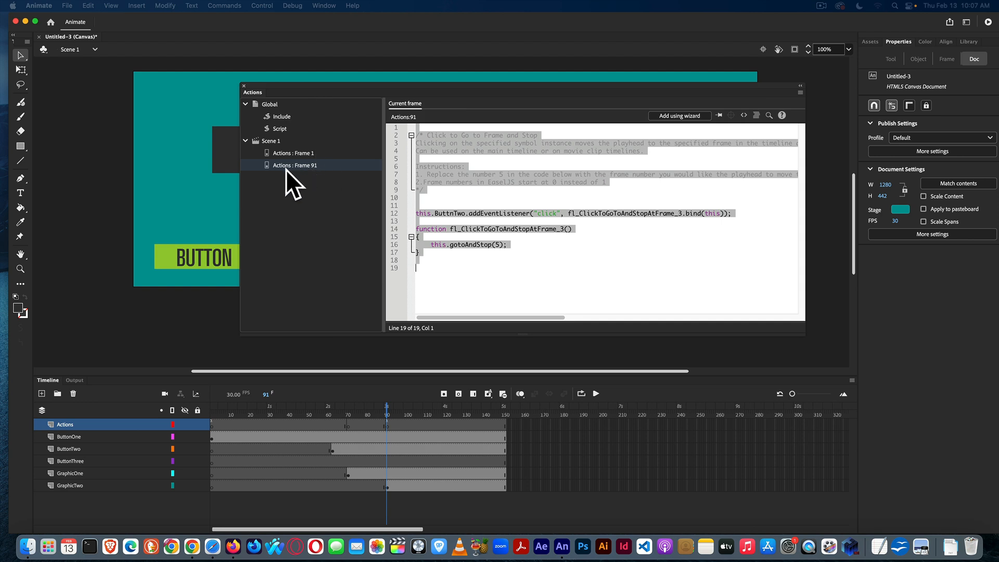
Set the gotoAndStop frame number in the second button's click function to 100
left_click(500, 246)
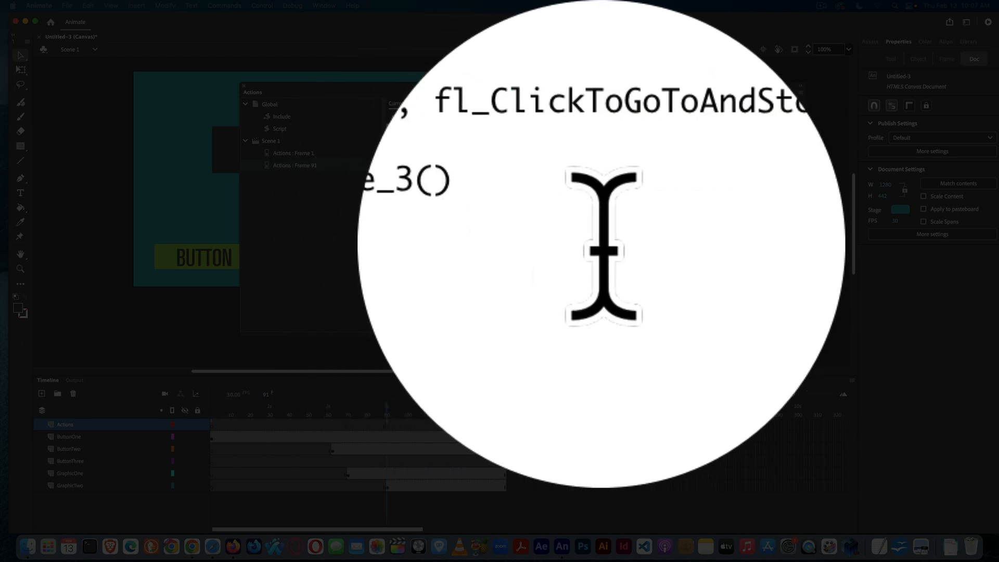
key("BackSpace")
type("100);")
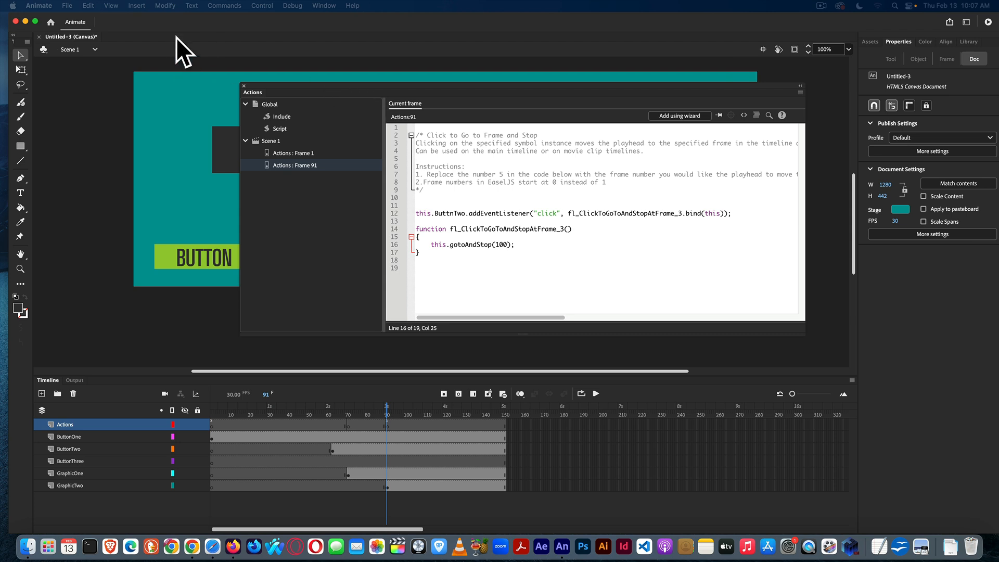
Test the movie in the browser again, try the first and second buttons, and return to the Animate document
left_click(253, 5)
left_click(277, 108)
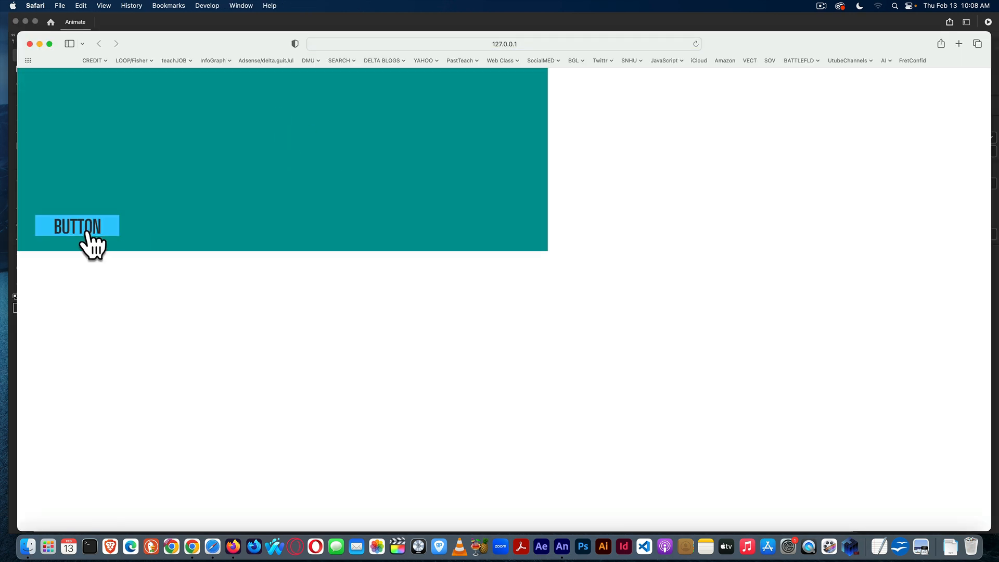
left_click(86, 234)
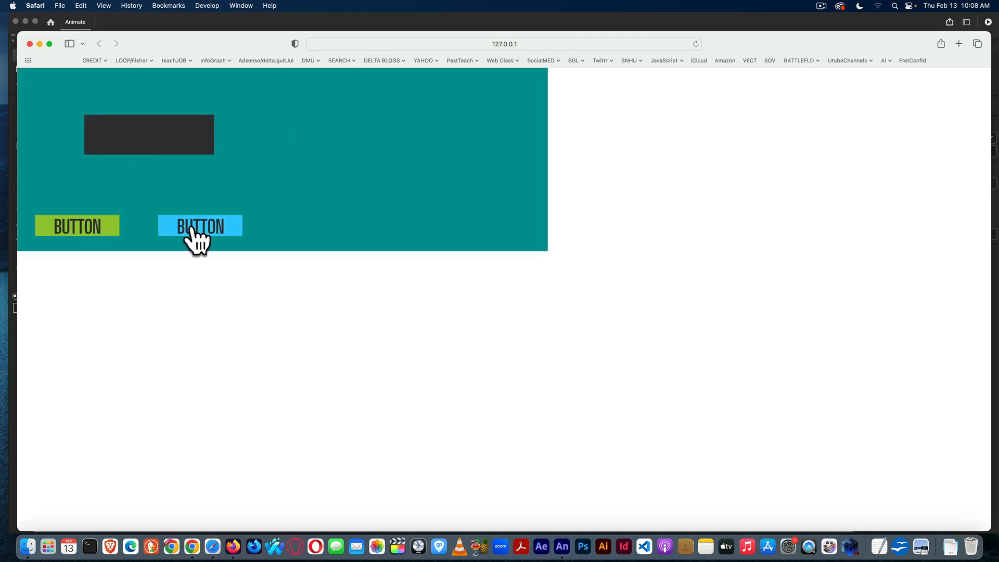
left_click_drag(202, 35, 998, 86)
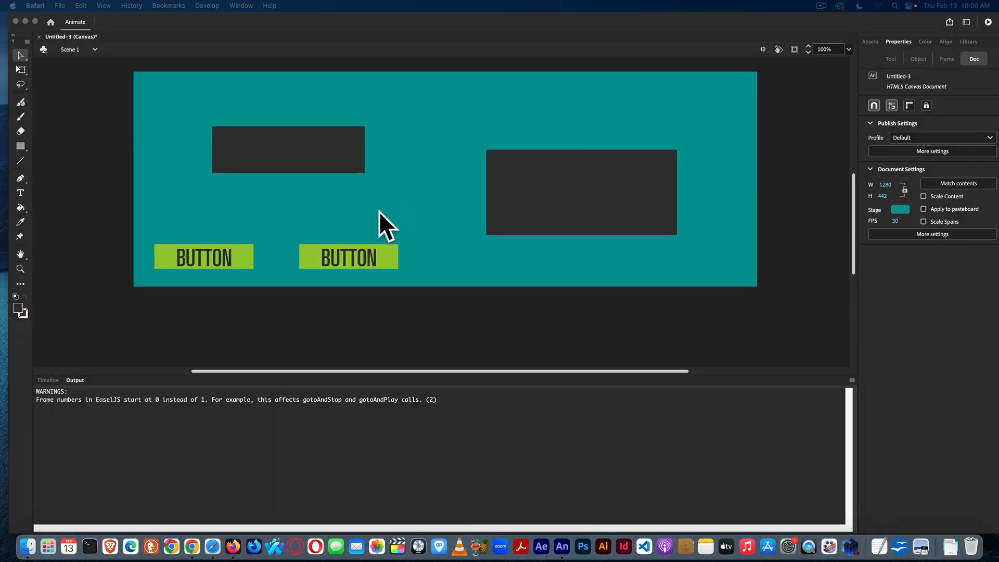
Move the second button's click listener and gotoAndStop(100) function from the frame 91 script to the end of the frame 1 script
left_click(388, 29)
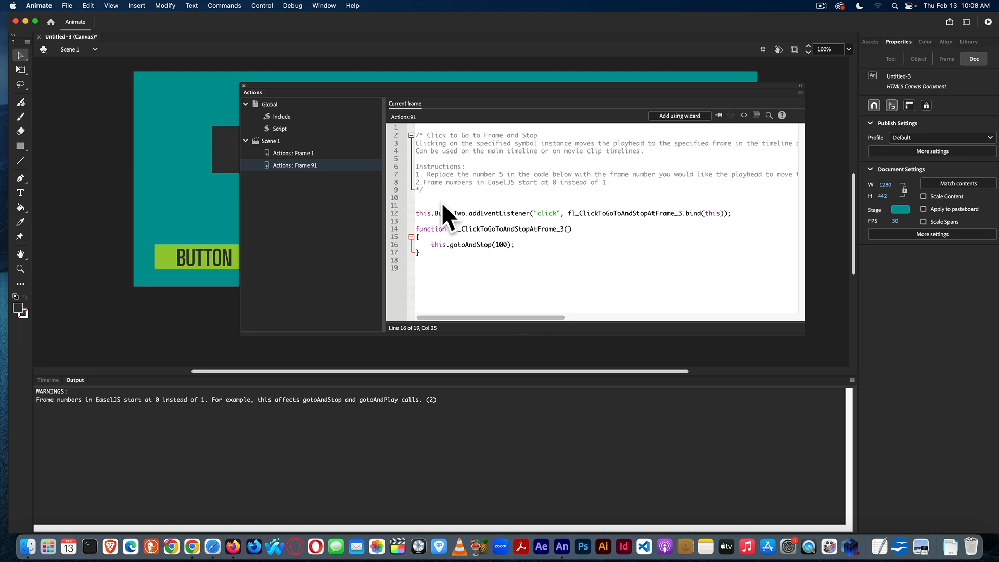
left_click(433, 259)
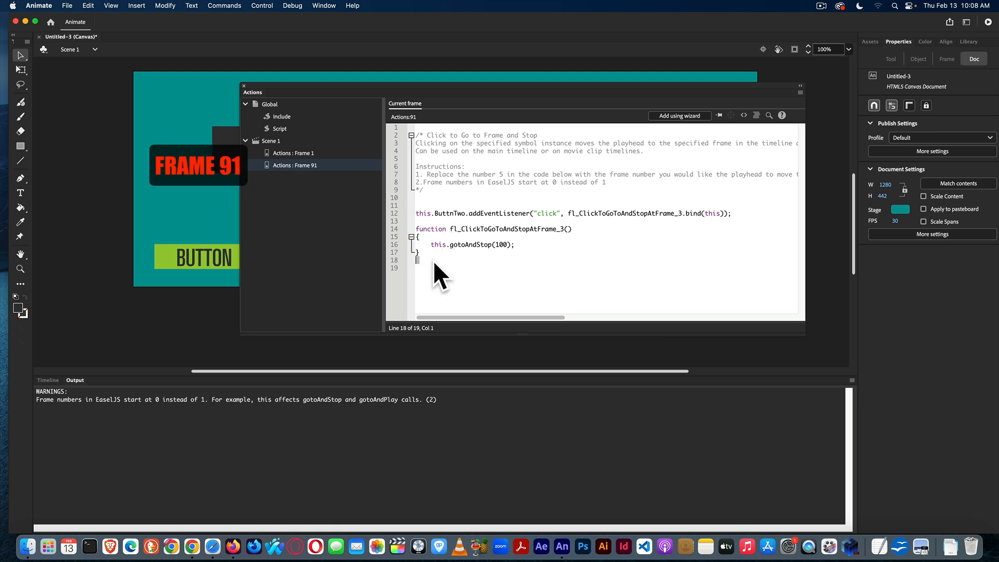
left_click_drag(433, 260, 408, 210)
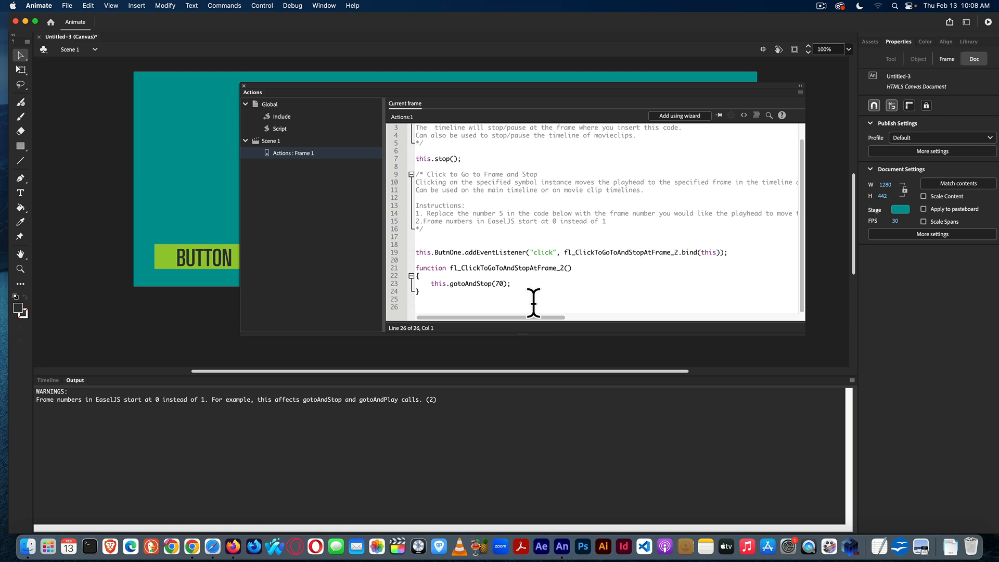
type("this.ButtnTwo.addEventListener(\"click\", fl_ClickToGoToAndStopAtFrame_3.bind(this));  function fl_ClickToGoToAndStopAtFrame_3() { \tthis.gotoAndStop(100); }")
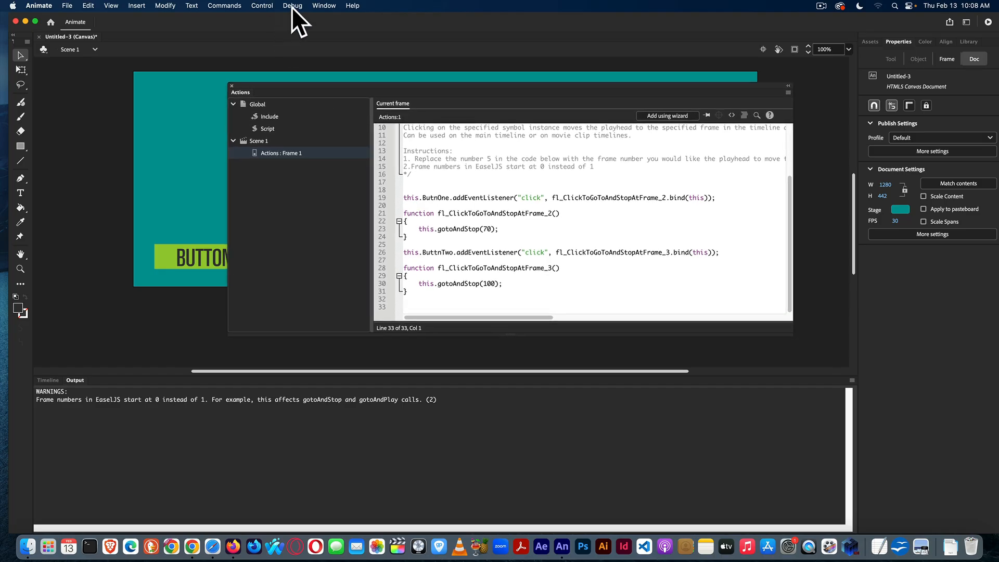
Test the movie in the browser, try both buttons, and return to the Animate document
left_click(260, 6)
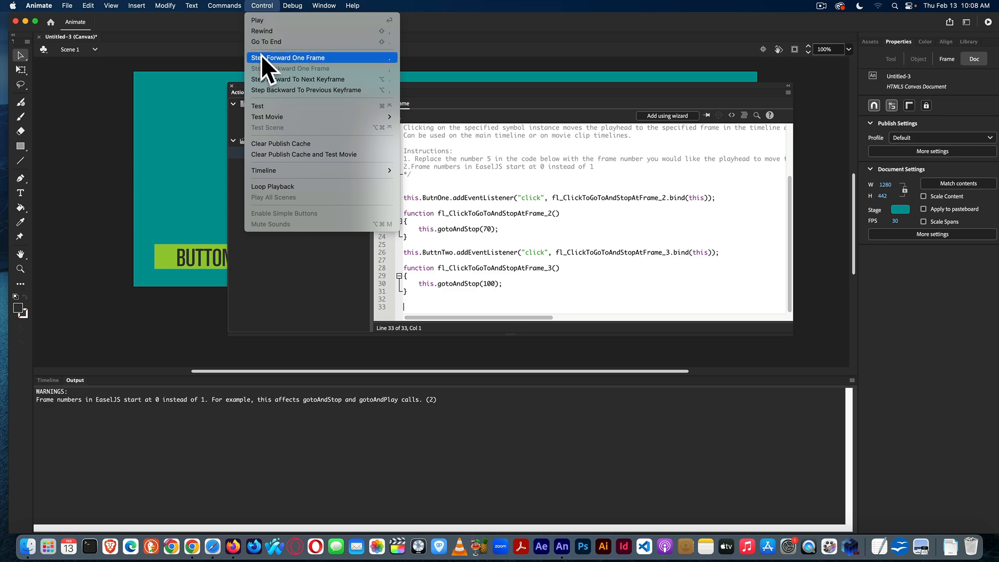
left_click(267, 103)
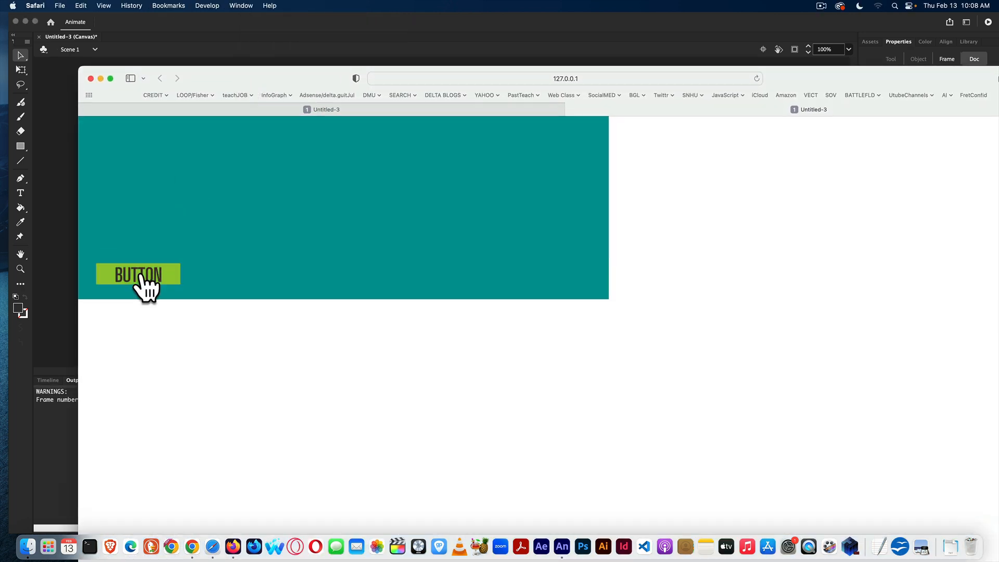
left_click(140, 275)
left_click(248, 272)
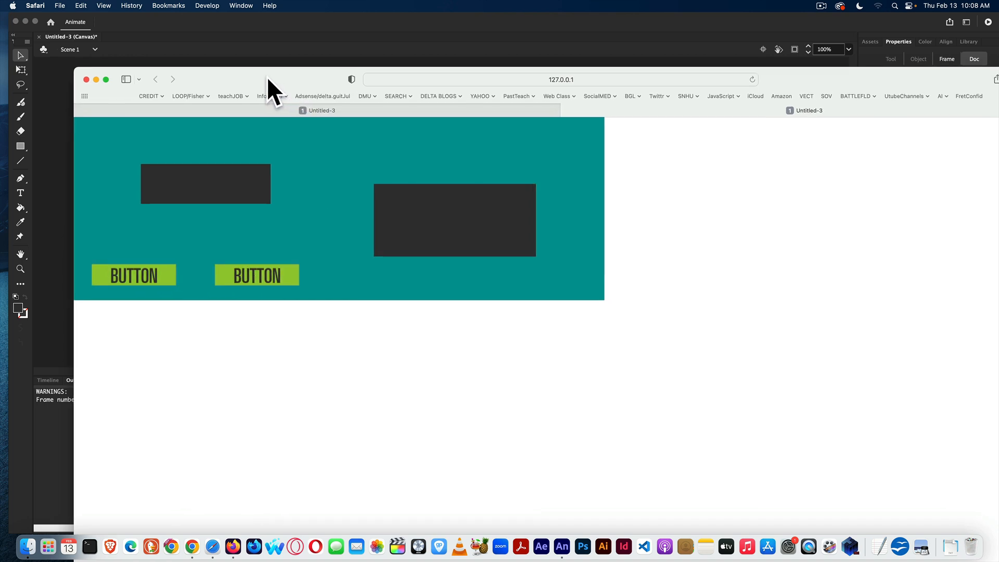
left_click_drag(265, 78, 998, 124)
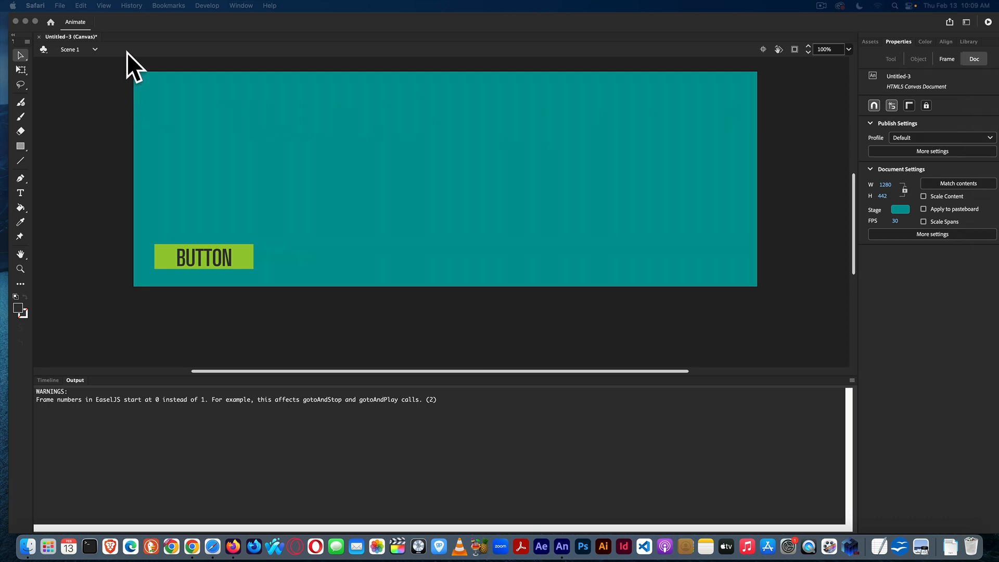
left_click(183, 19)
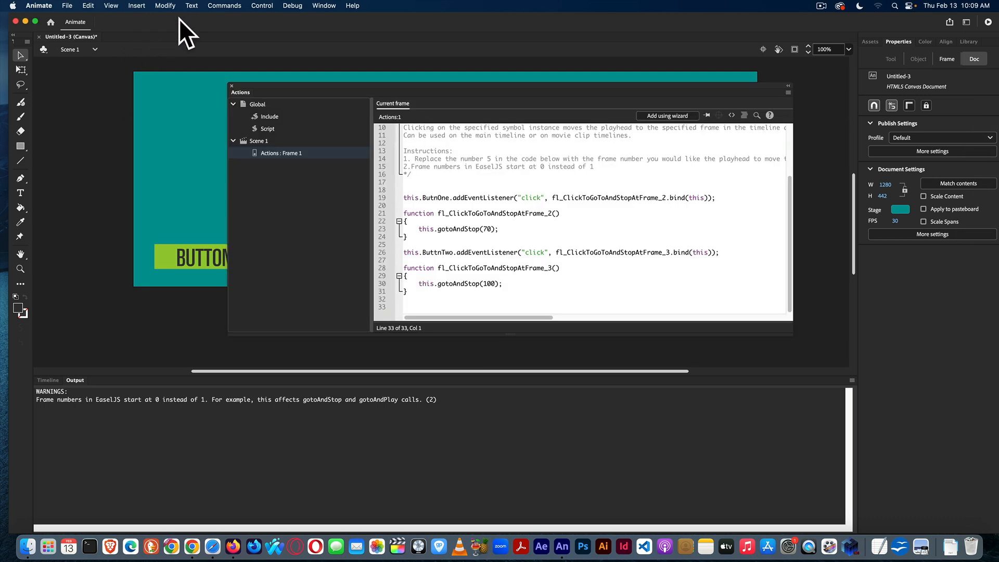
Review the frame 1 script and move the Actions and Code Snippets windows off the stage
scroll(494, 254, "up", 3)
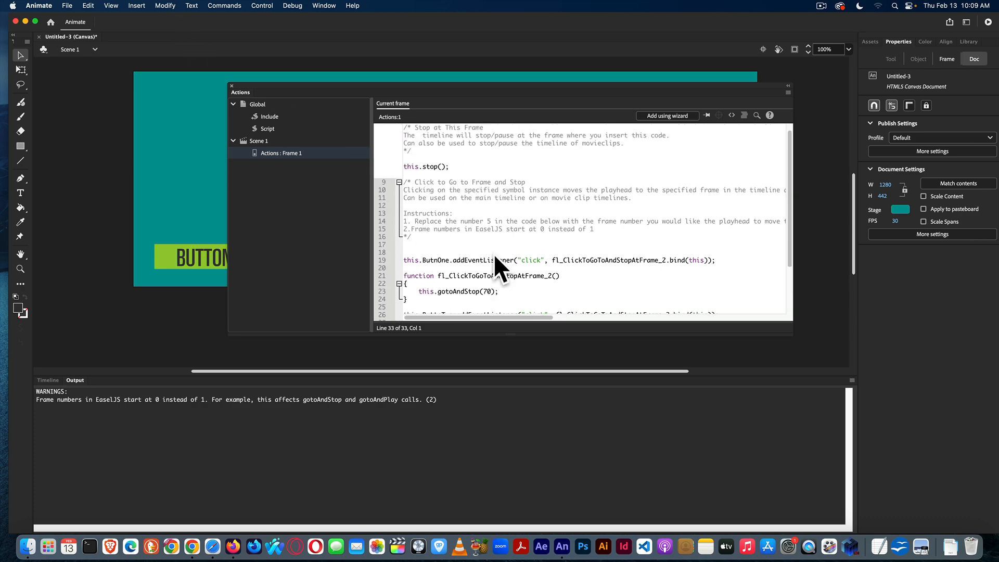
scroll(494, 254, "down", 1)
left_click_drag(330, 91, 998, 208)
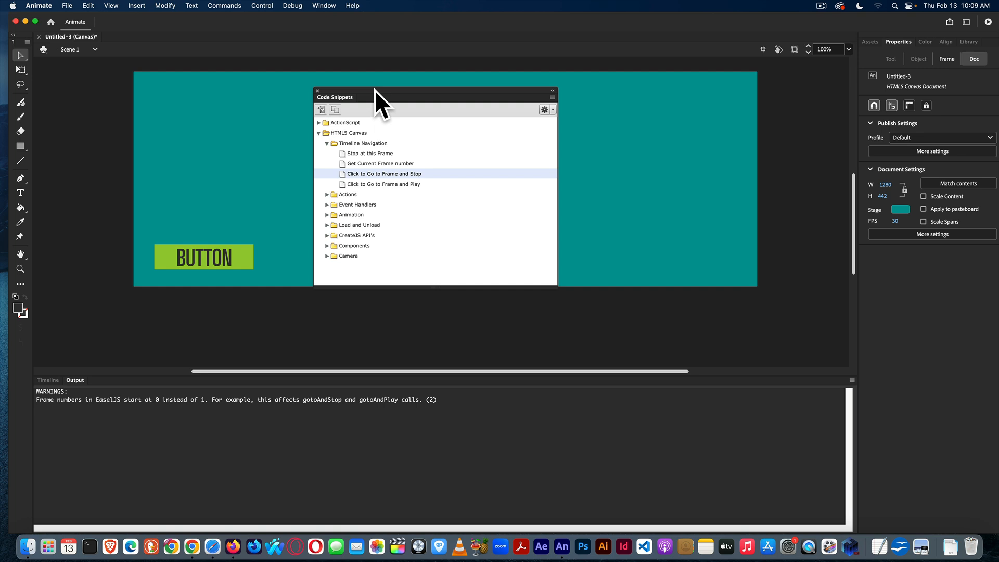
left_click_drag(375, 89, 442, 561)
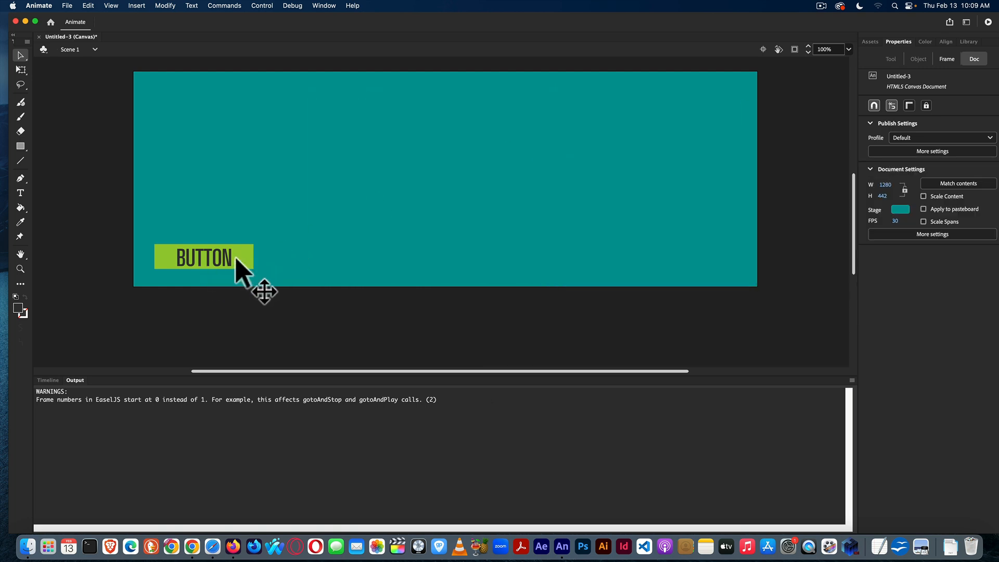